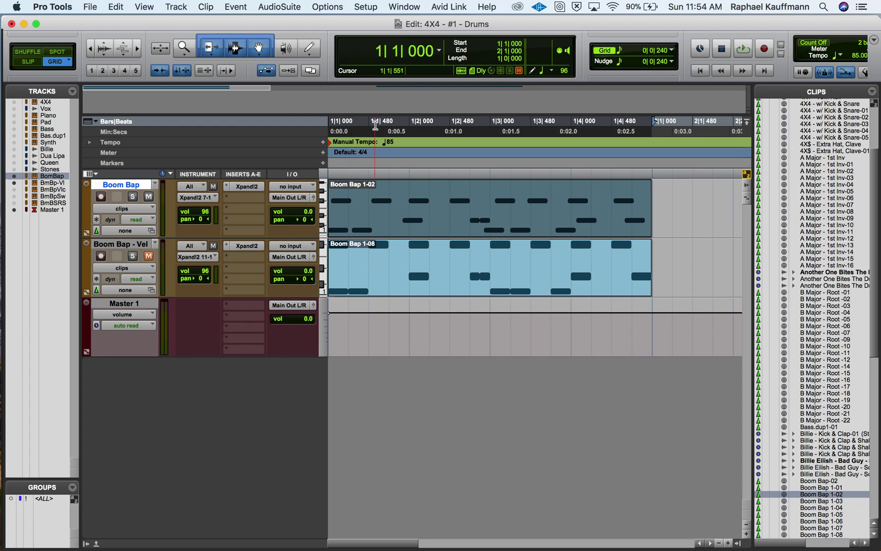
- Open the Boom Bap 1-02 clip in the docked MIDI editor with all its notes selected
double_click(396, 219)
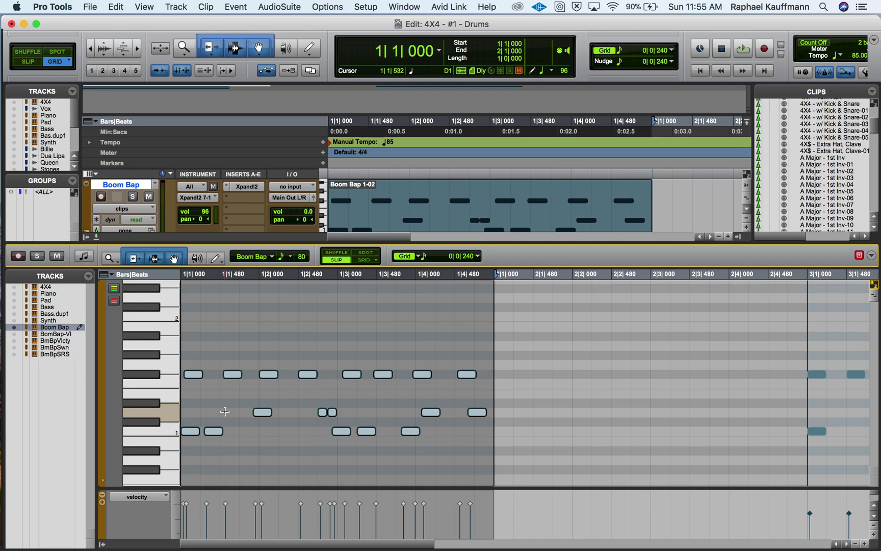
scroll(206, 394, "up", 1)
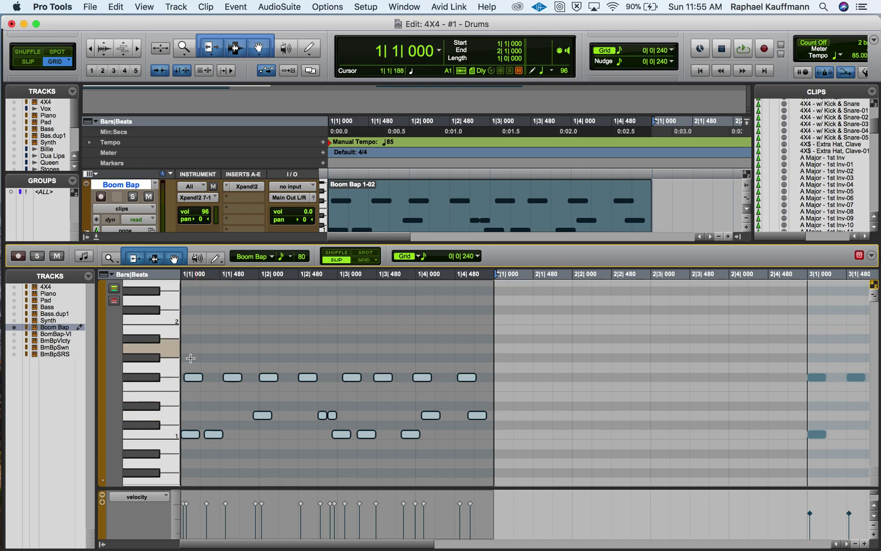
left_click(359, 405)
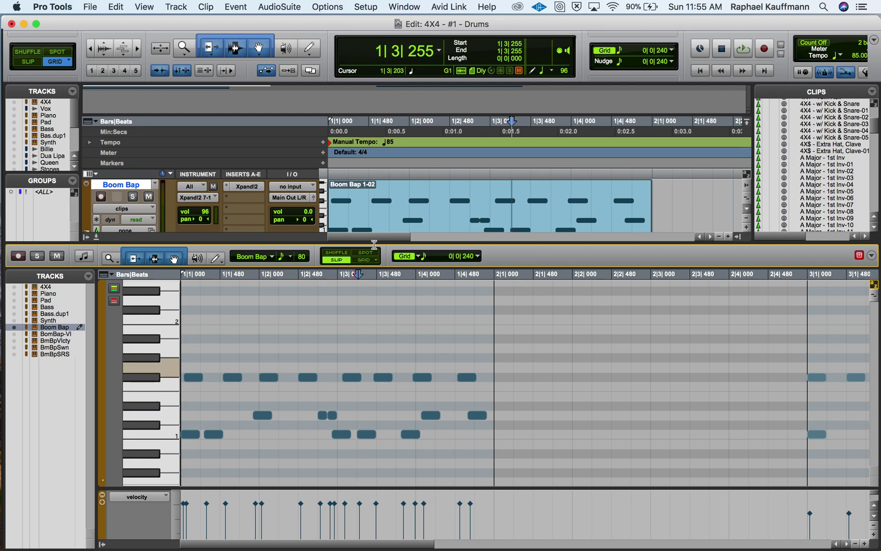
left_click(426, 217)
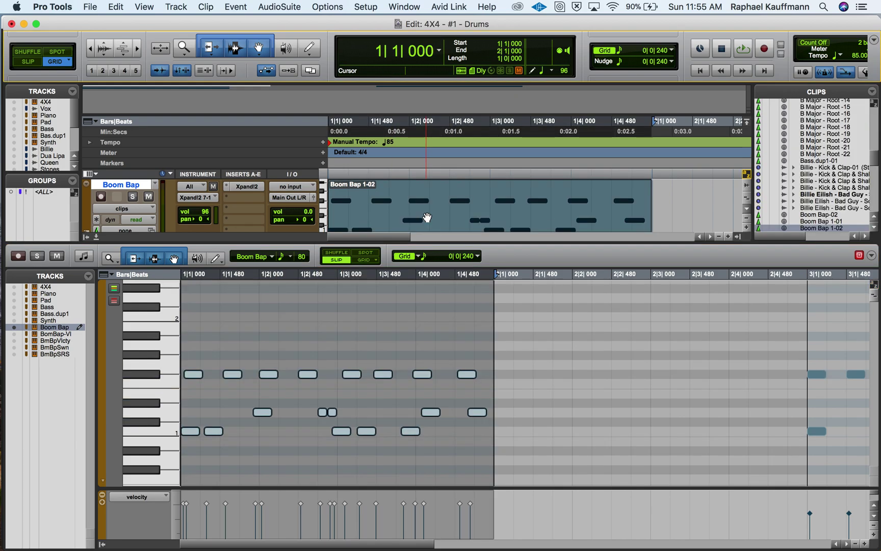
- Move the fourth F#1 note slightly later in Slip mode, to about 1|2|502
left_click(348, 385)
left_click(350, 374)
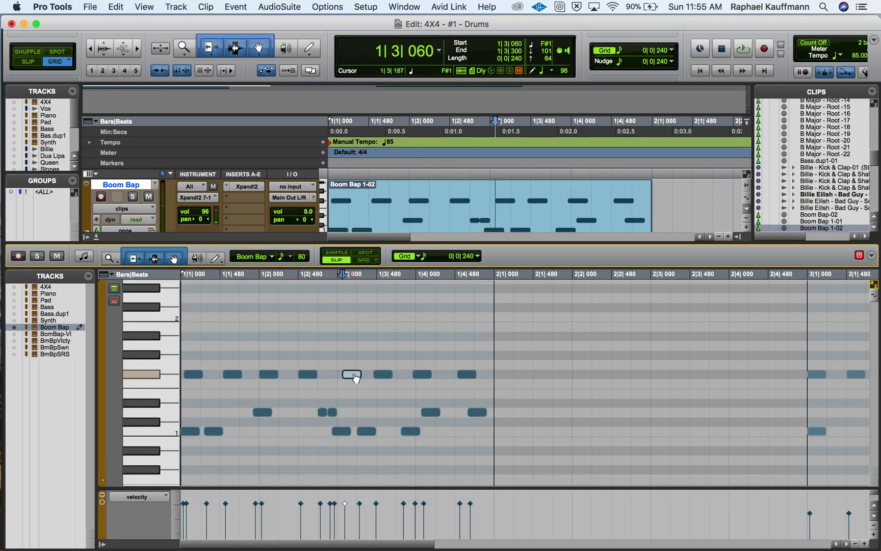
left_click(339, 334)
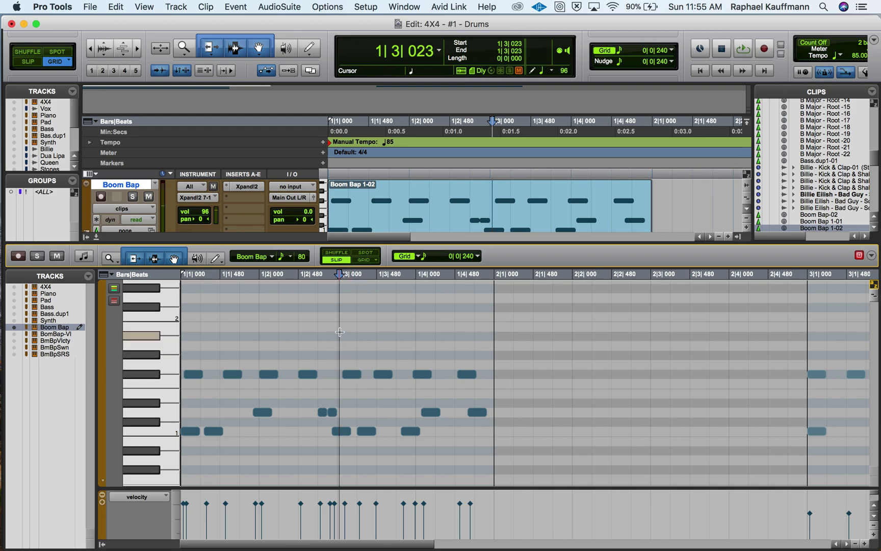
left_click(309, 377)
left_click_drag(309, 377, 311, 377)
- Select the whole Boom Bap 1-02 clip, play it back, and stop playback
left_click(438, 228)
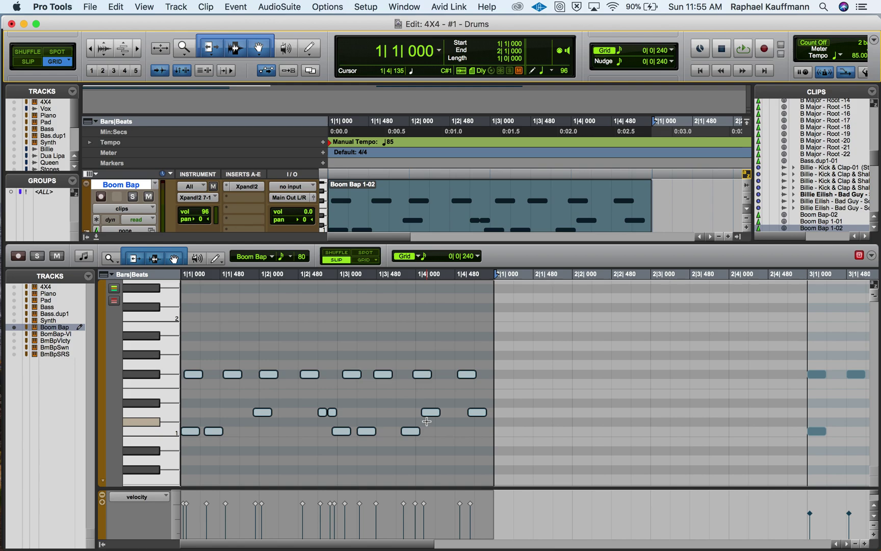
key("space")
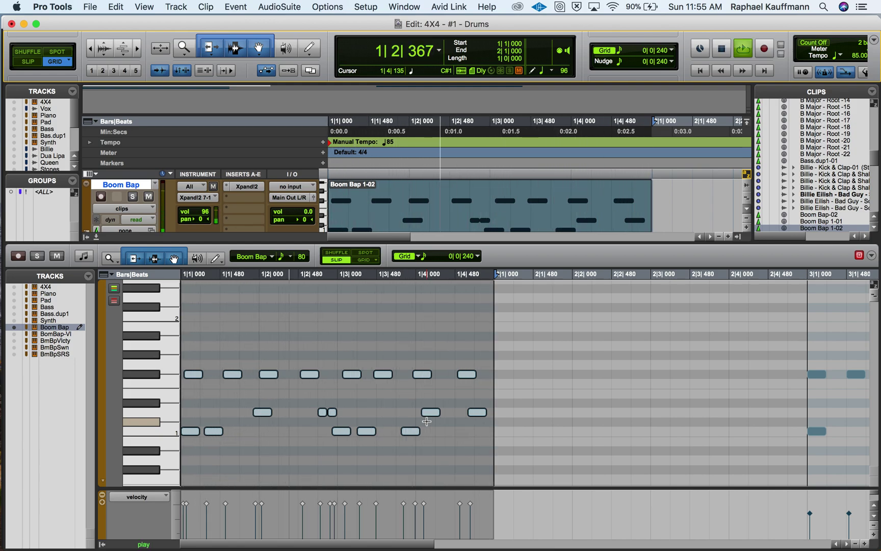
key("space")
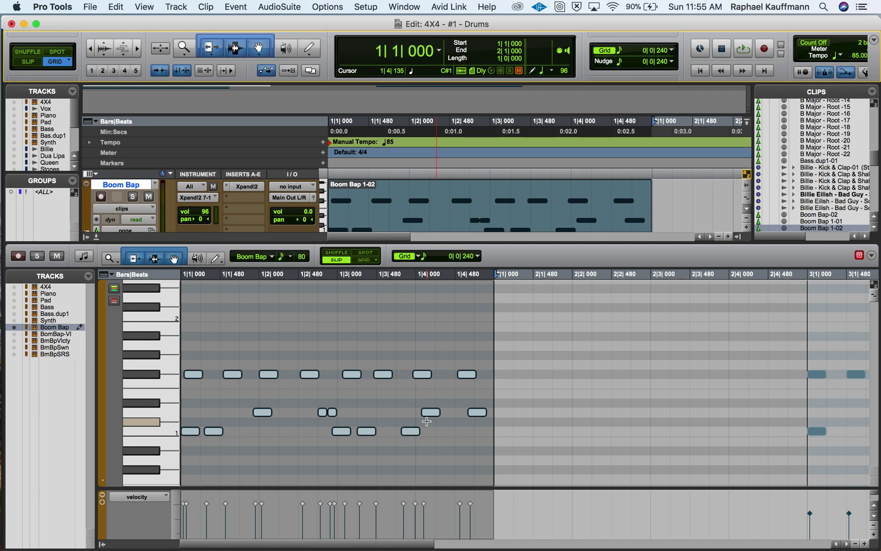
- Switch the MIDI editor to Grid mode and try to shift the fourth F#1 note along the grid
left_click(361, 260)
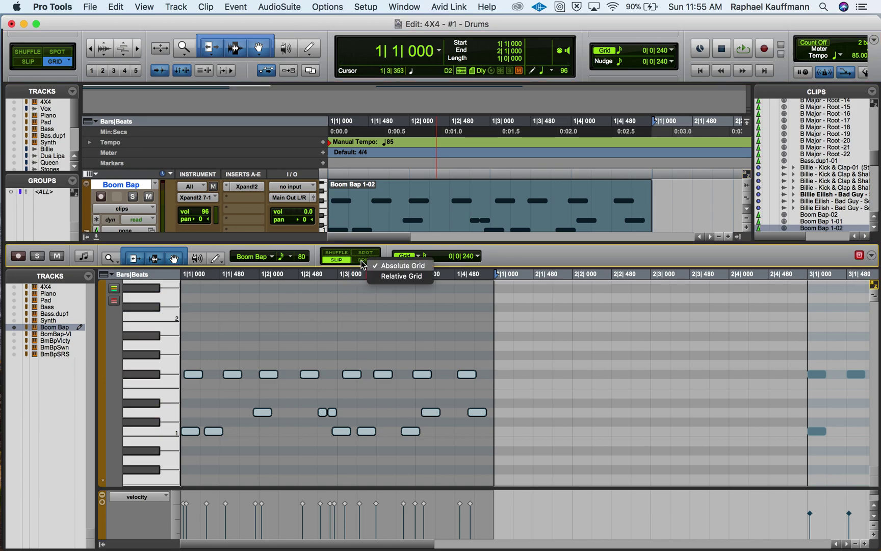
left_click(360, 260)
left_click(351, 309)
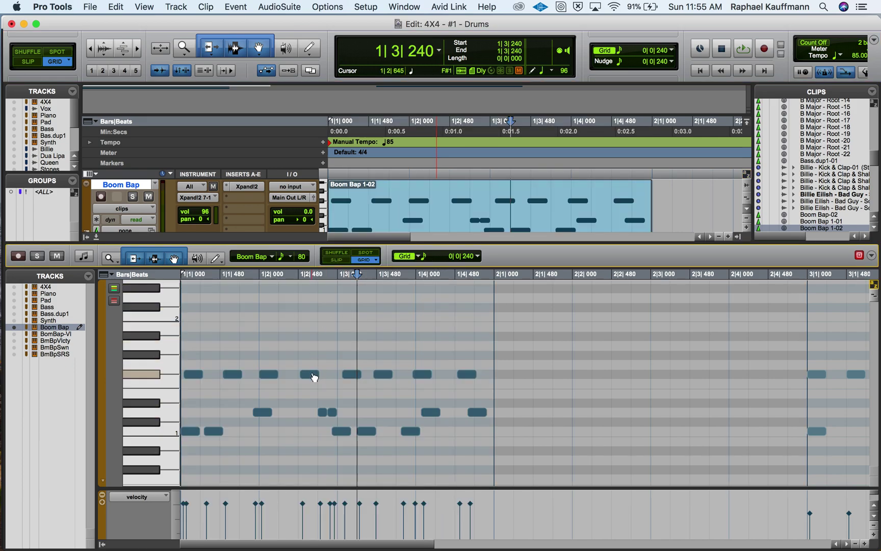
left_click(312, 376)
left_click_drag(310, 375, 313, 376)
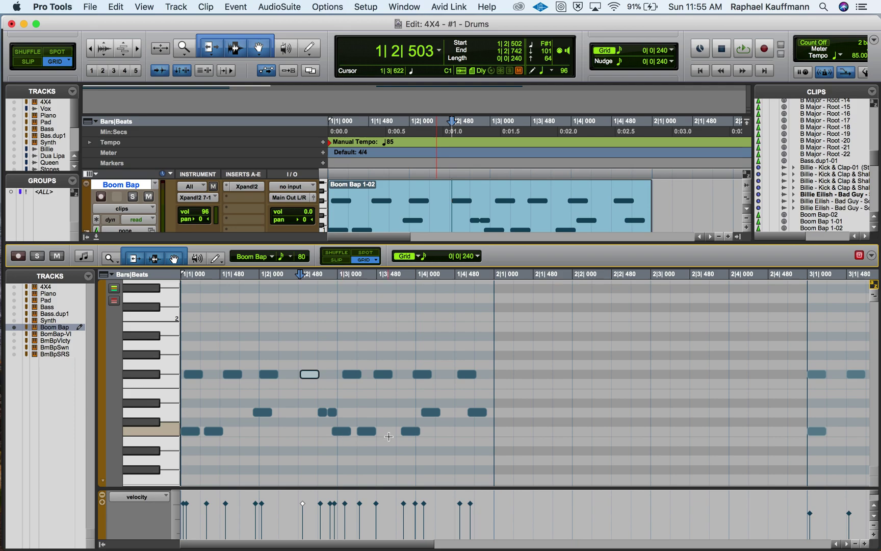
- Open the Quantize event operation and place its window clear of the Boom Bap notes
scroll(388, 436, "right", 1)
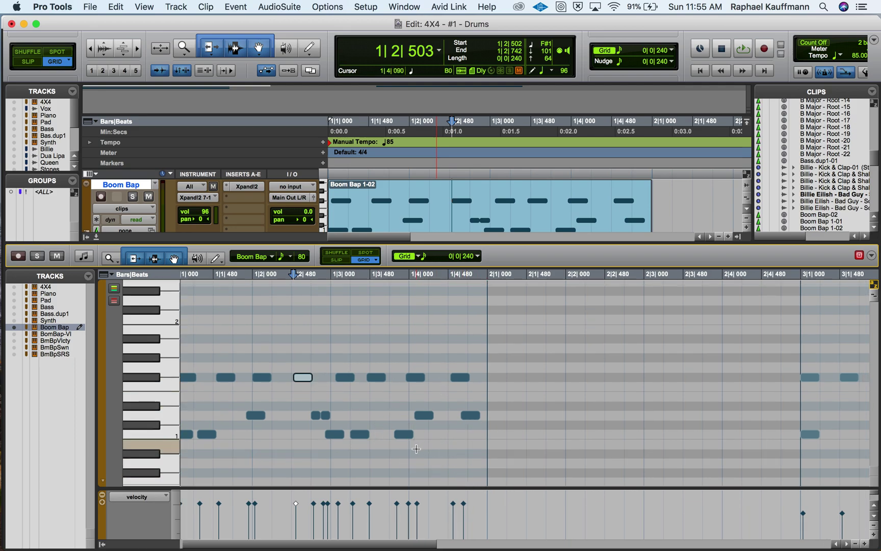
left_click(247, 7)
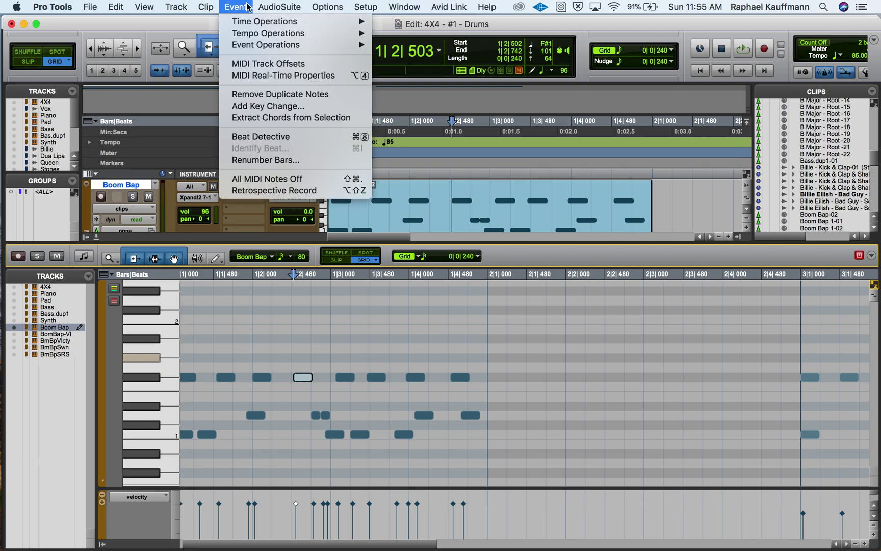
left_click(248, 7)
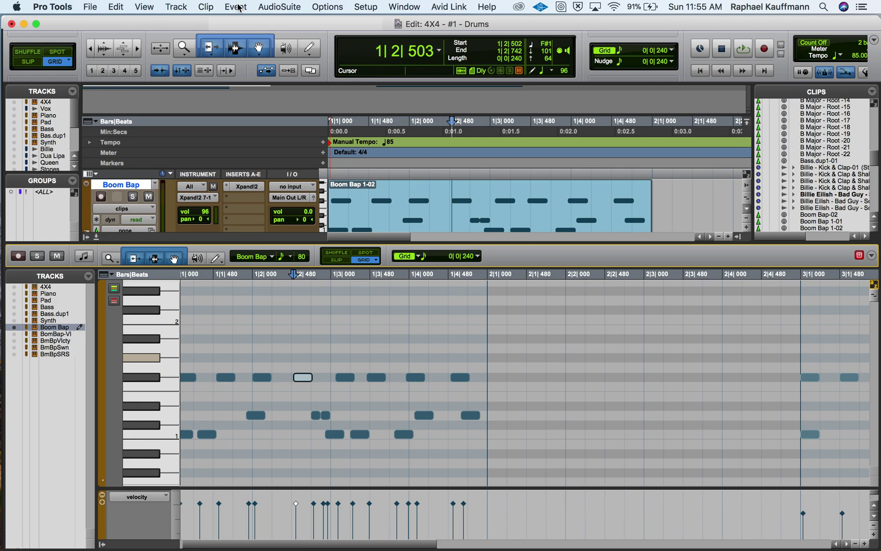
left_click(238, 7)
mouse_move(288, 46)
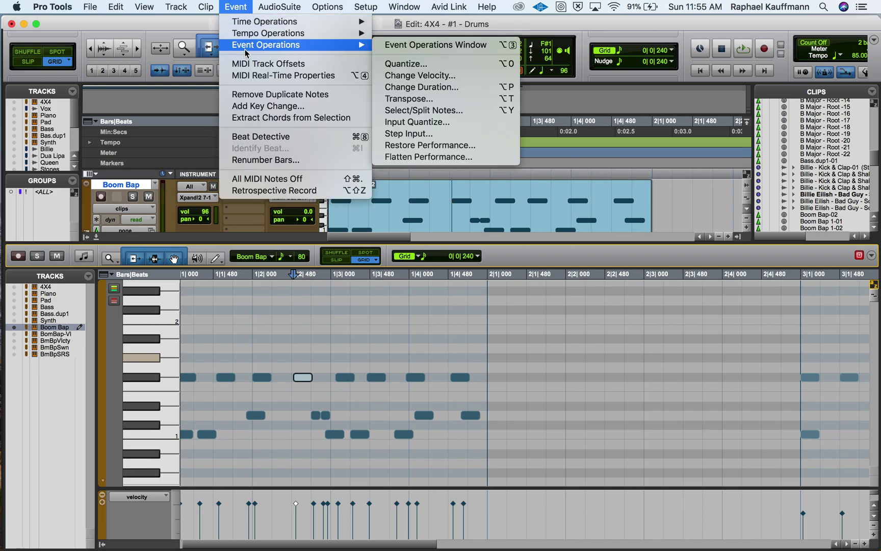
left_click(417, 63)
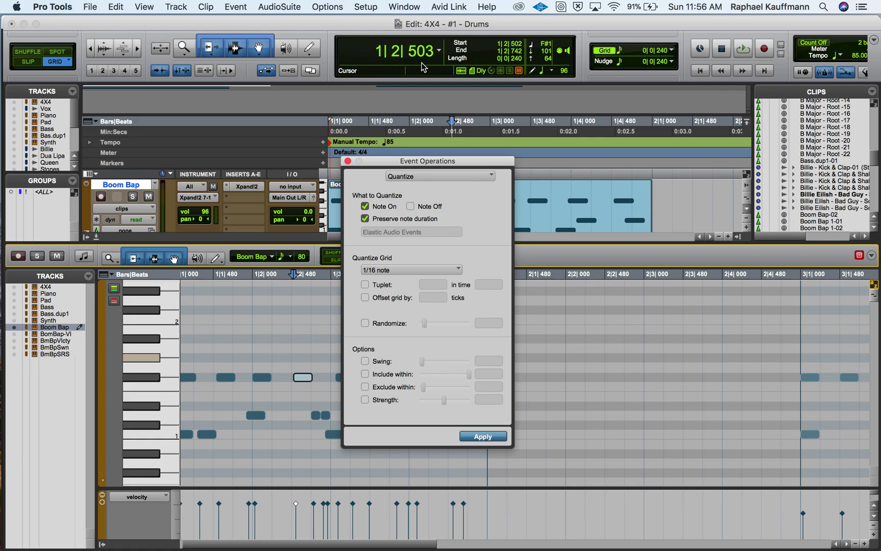
left_click_drag(423, 164, 691, 30)
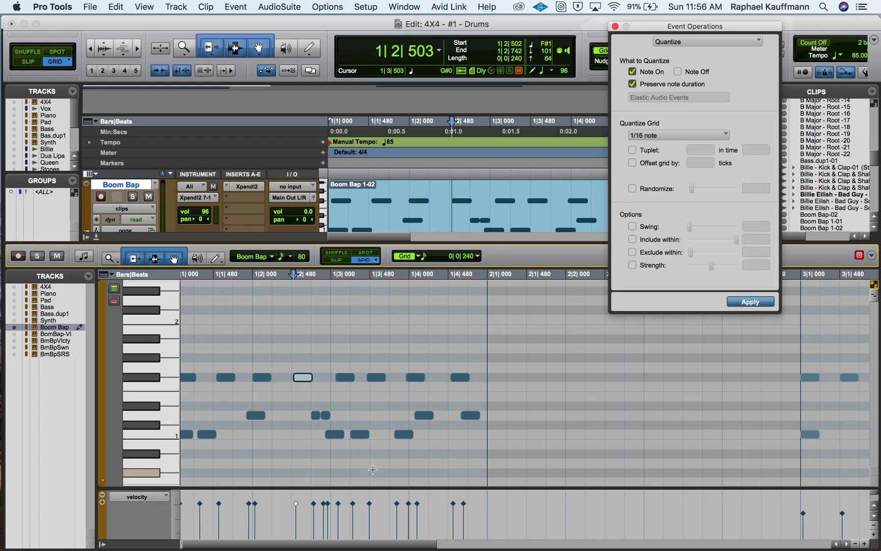
left_click_drag(715, 30, 659, 188)
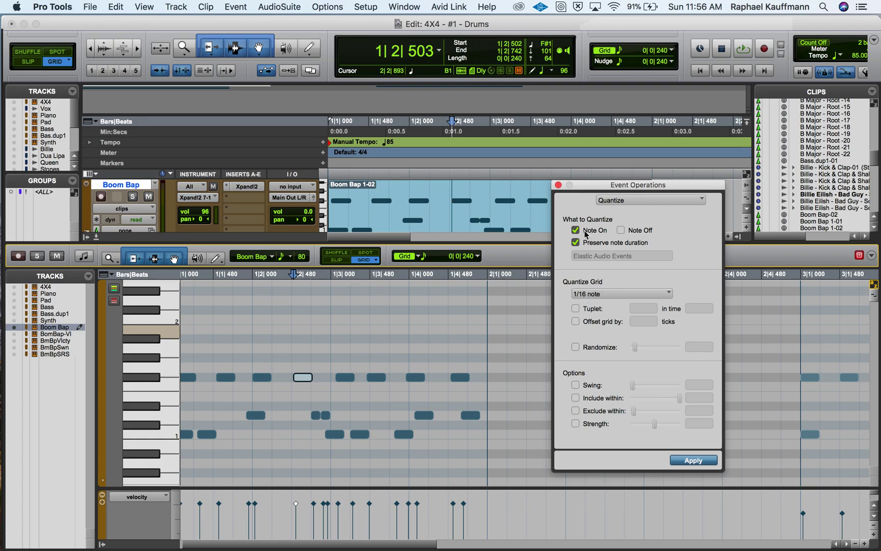
left_click_drag(603, 185, 576, 182)
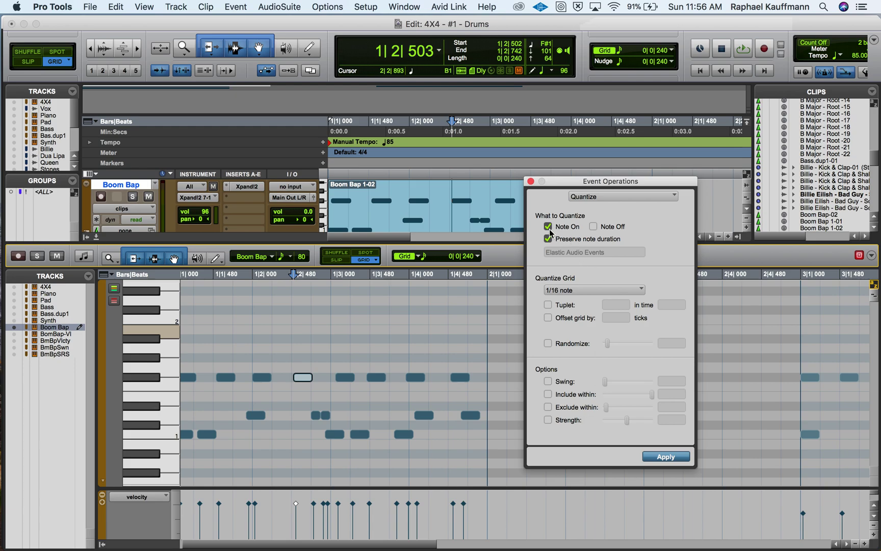
- Shorten the F#1 note starting at 1|3|060 so that it ends at 1|3|240
left_click(343, 377)
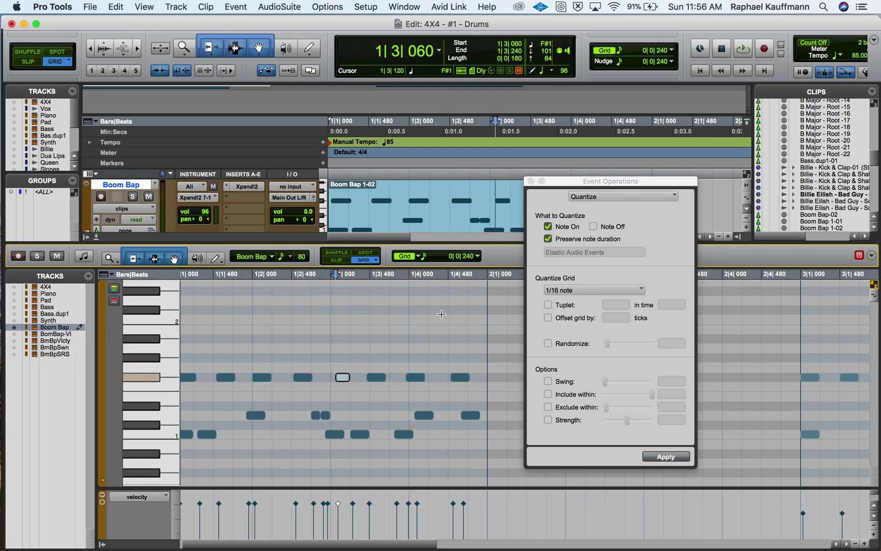
- Set Quantize to Note On only with note duration preserved, using a 1/16 note grid
left_click(594, 226)
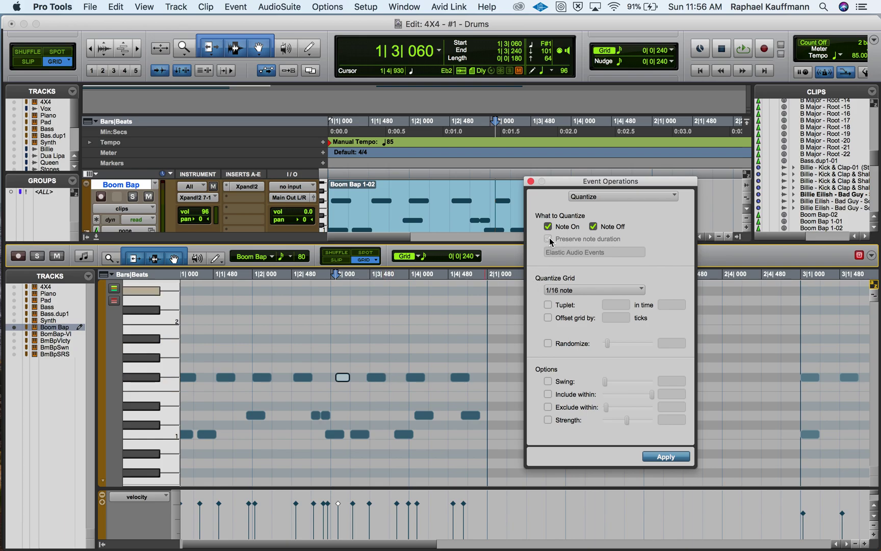
left_click(595, 228)
left_click(592, 226)
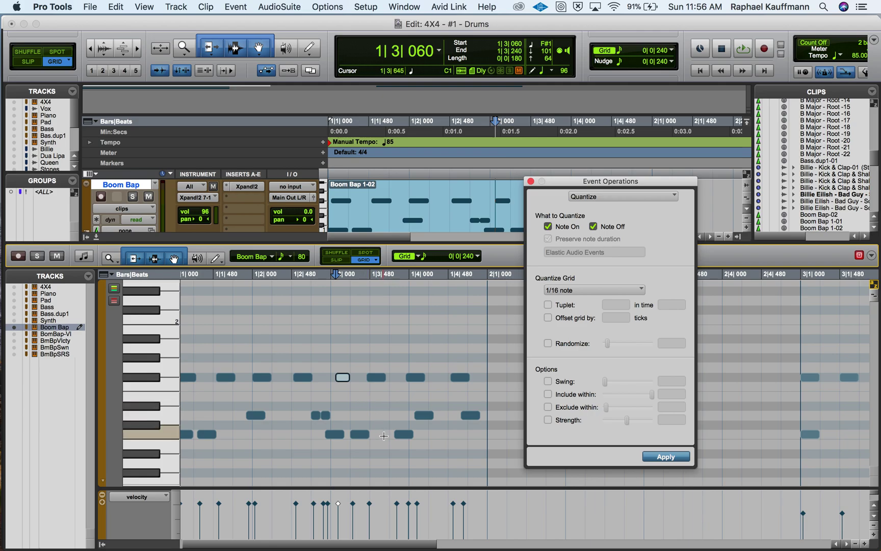
left_click(592, 227)
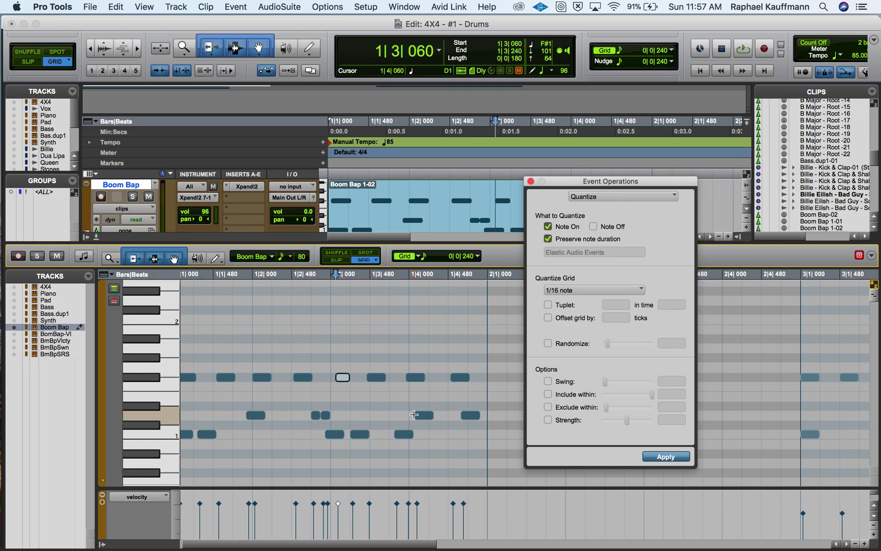
mouse_move(219, 548)
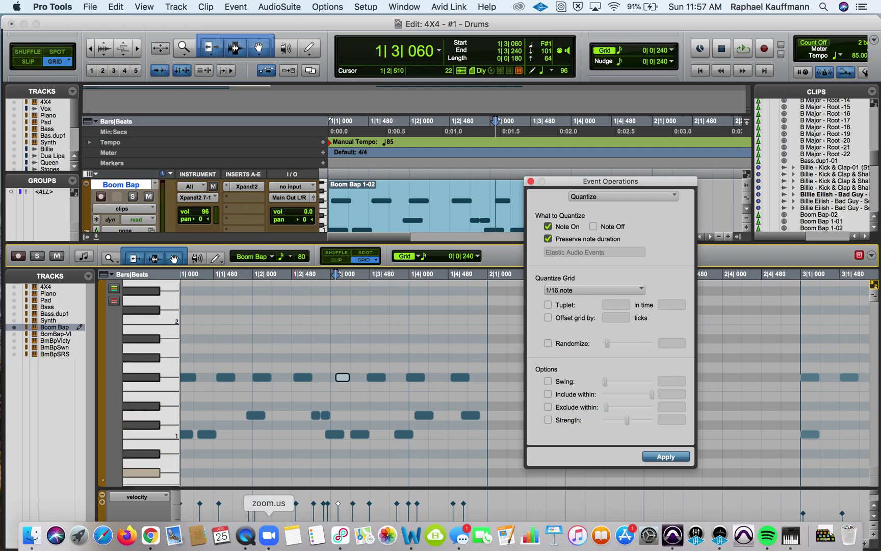
left_click(600, 290)
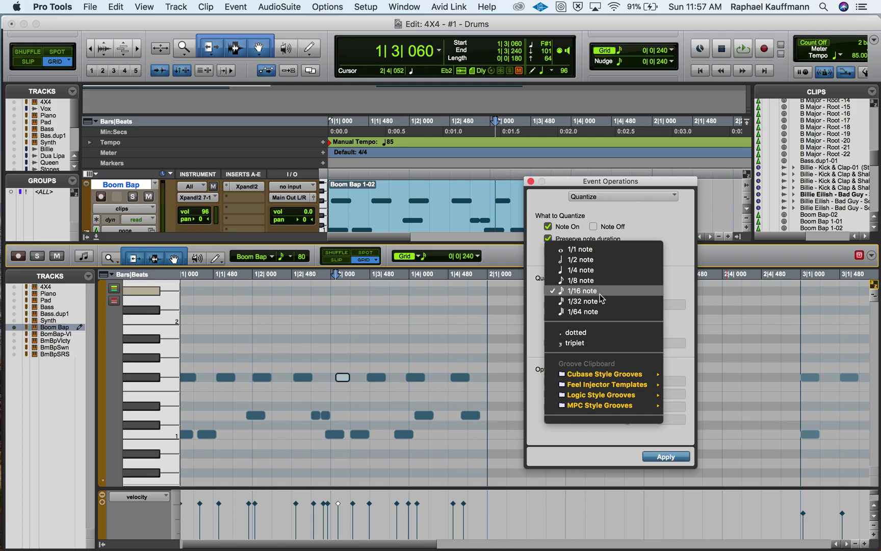
left_click(600, 295)
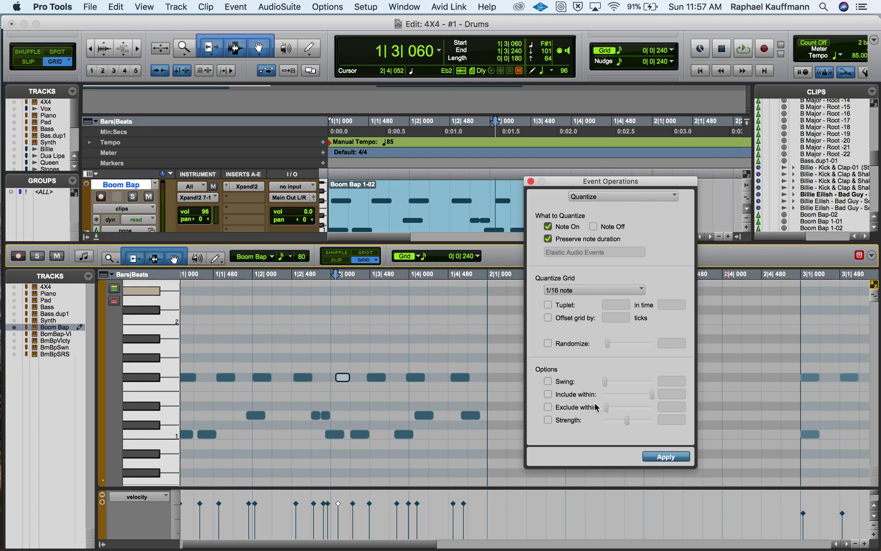
- Reselect all notes of the Boom Bap 1-02 clip and listen to the unquantized pattern
left_click(462, 230)
key("space")
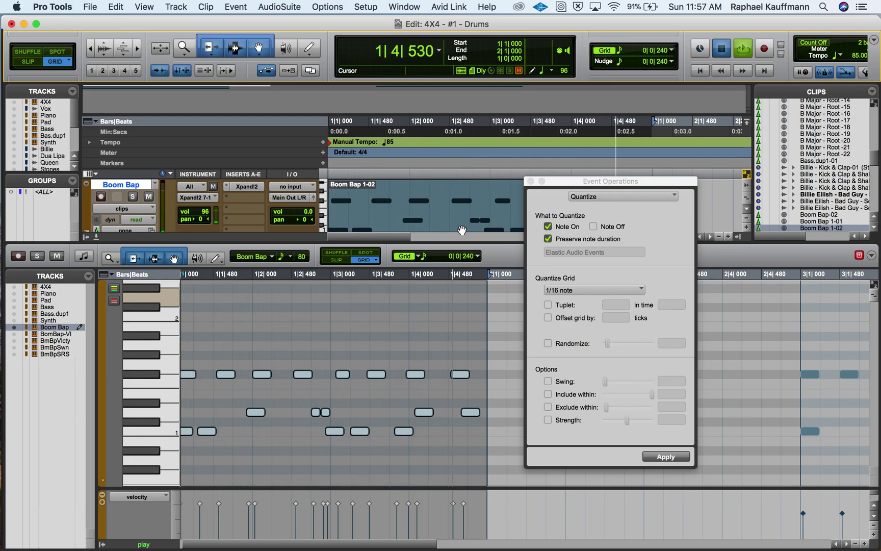
key("space")
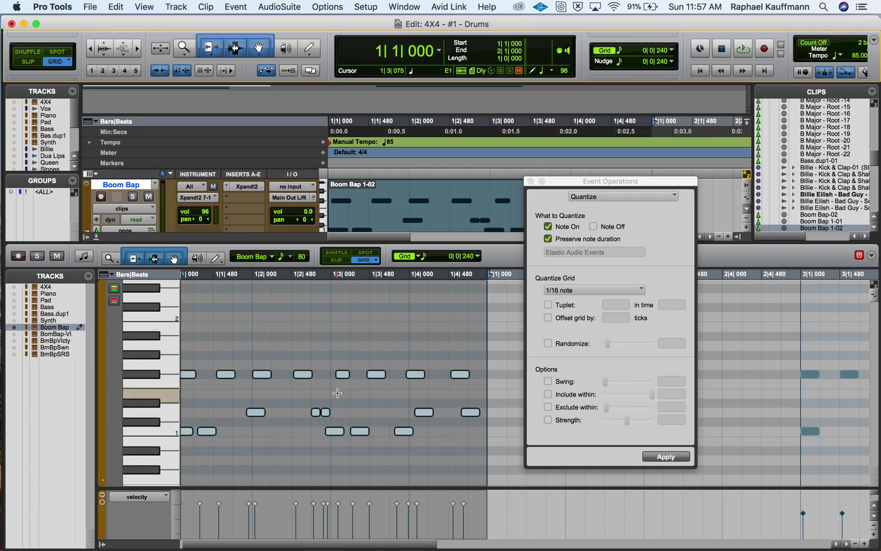
- Quantize all notes of the clip to the 1/16 note grid twice, undoing the change each time
scroll(337, 393, "up", 1)
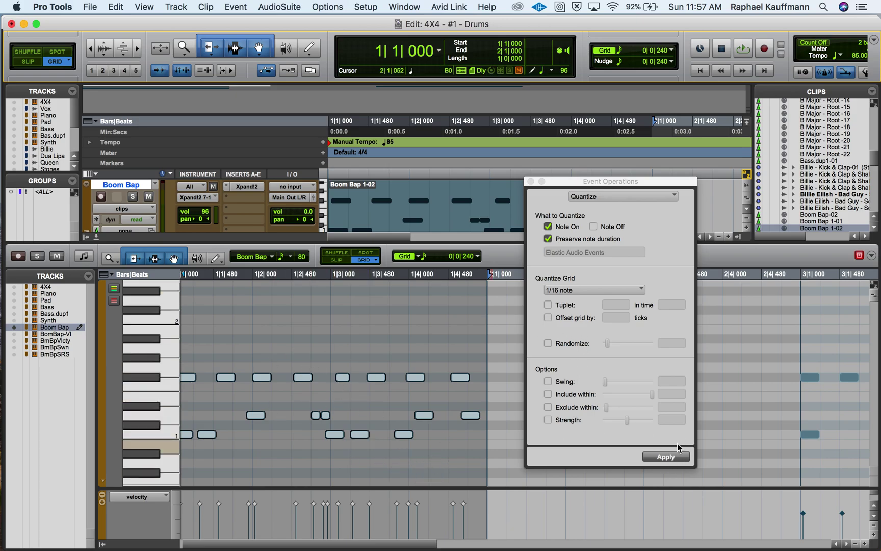
left_click(665, 456)
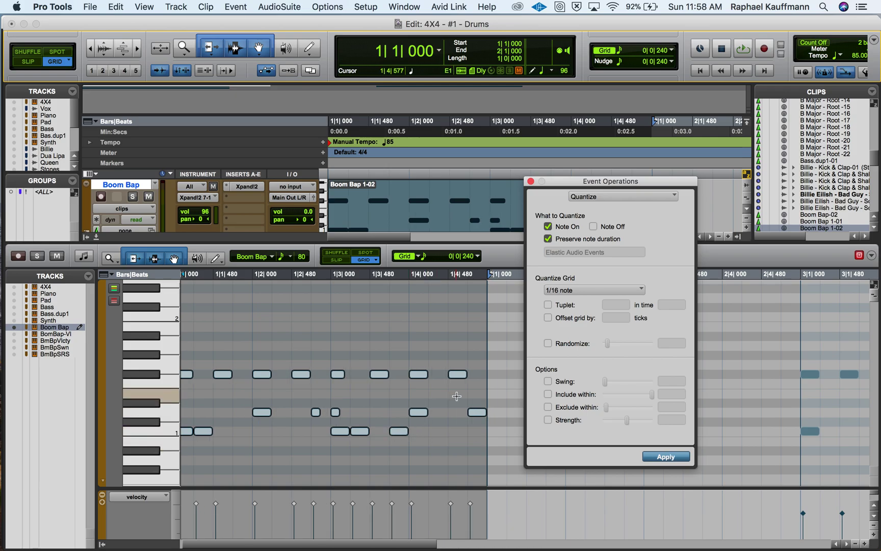
key("super+z")
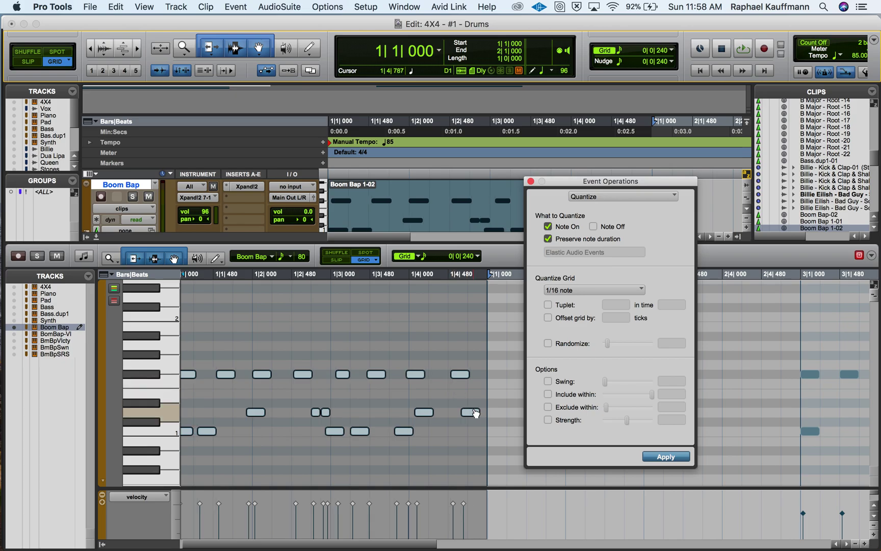
left_click(650, 458)
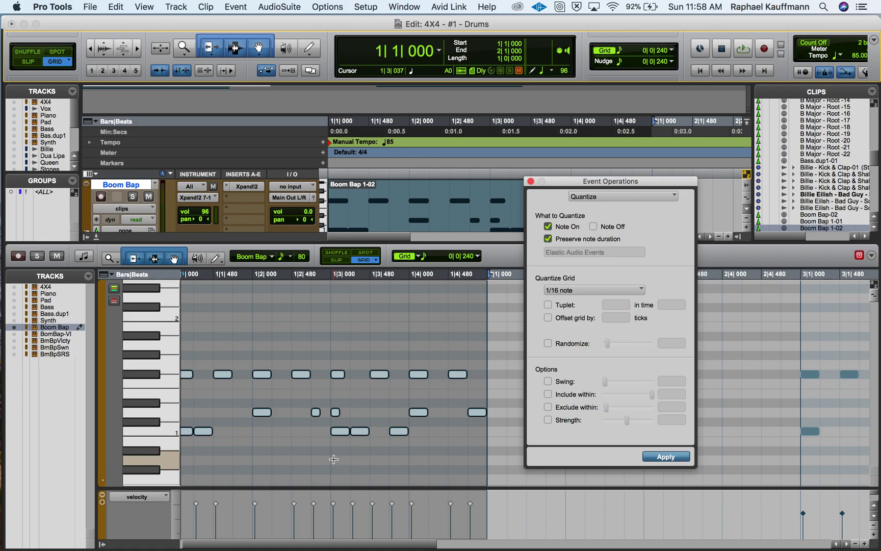
left_click(322, 405)
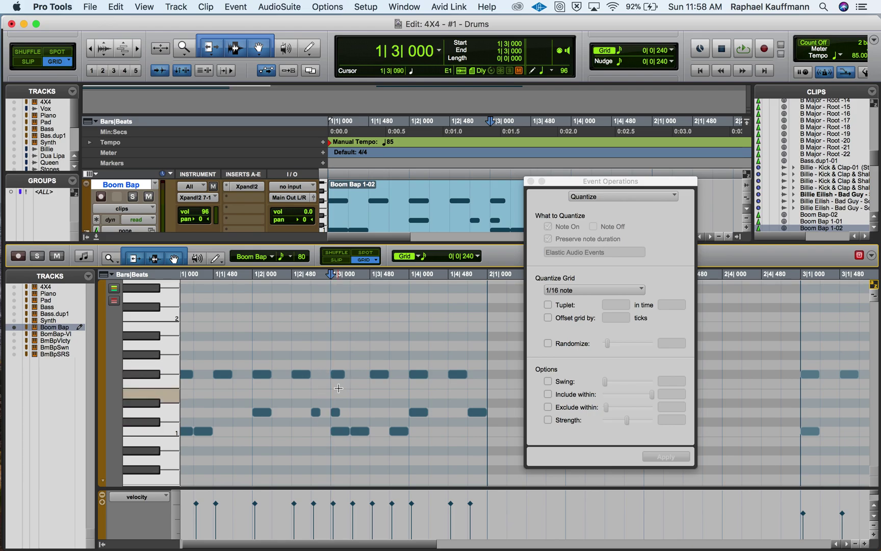
key("super+z")
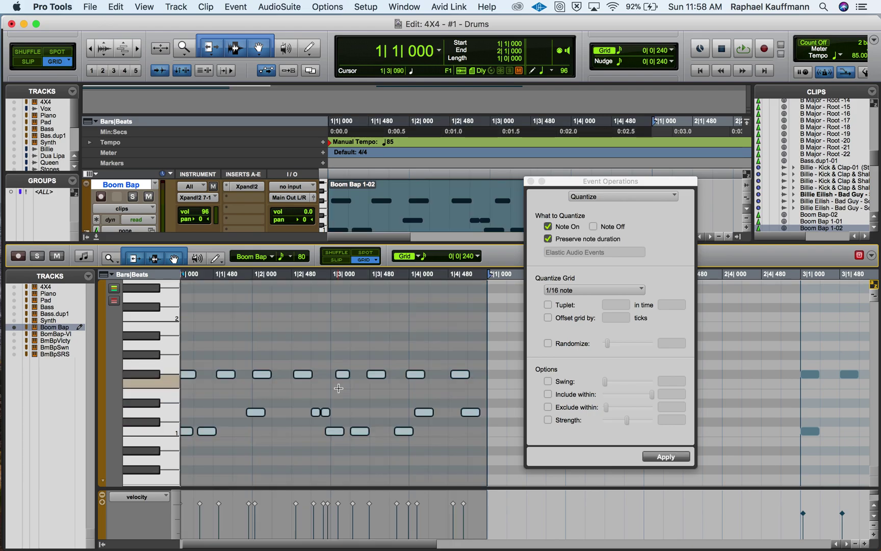
- Exclude the two short D1 notes before beat 3 from the selection and quantize the remaining notes to the 1/16 note grid
left_click(316, 414)
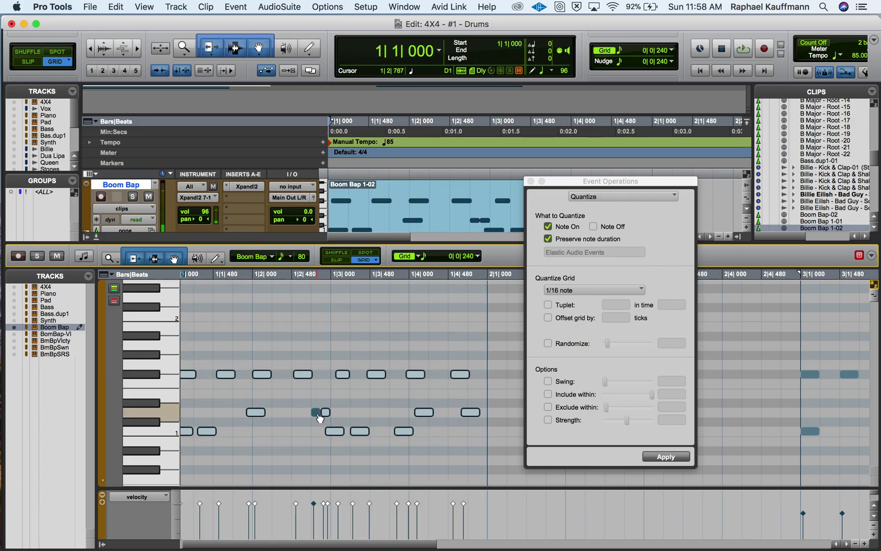
left_click(325, 412, "shift")
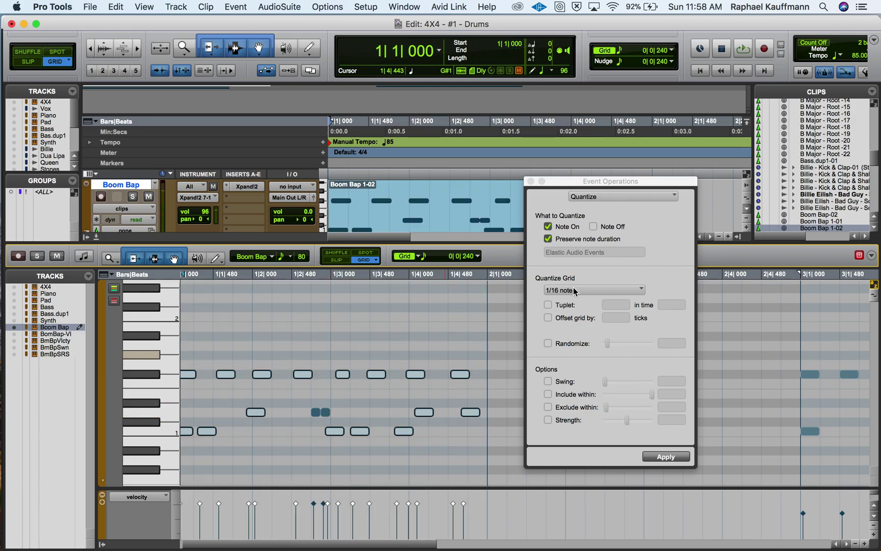
left_click(657, 456)
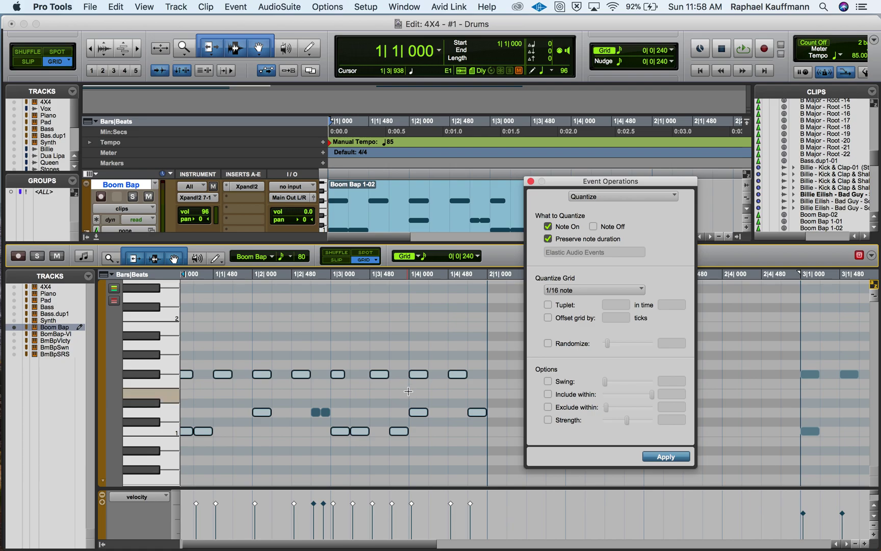
- Enlarge the track area to reveal the Boom Bap - Vel track and listen to the quantized Boom Bap 1-02 clip
left_click(417, 221)
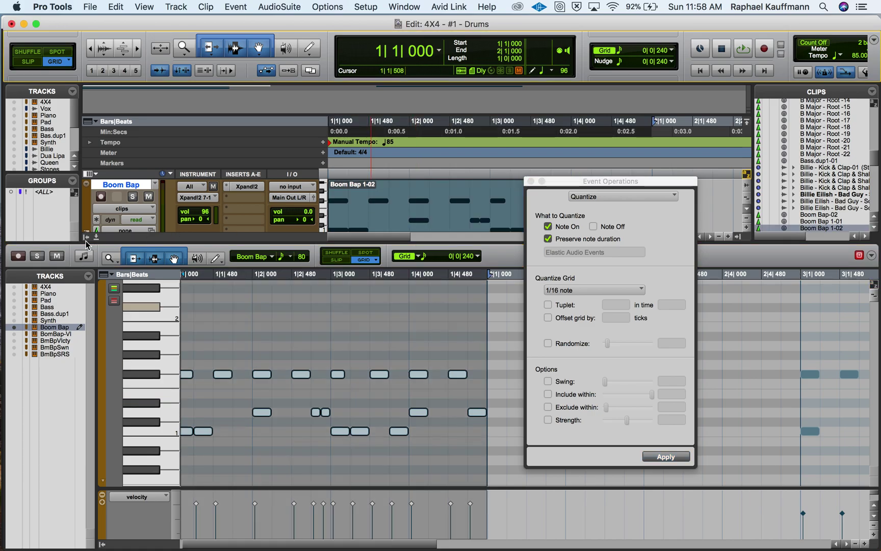
left_click_drag(122, 243, 123, 322)
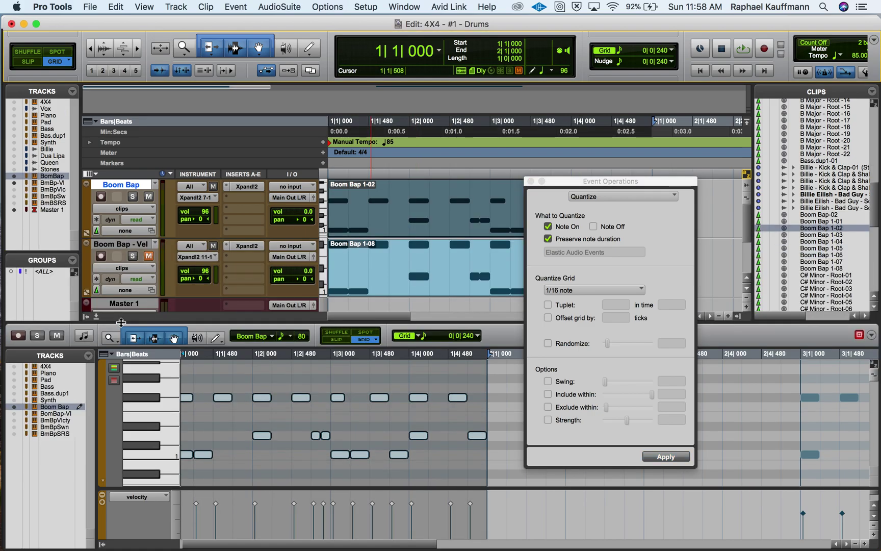
left_click_drag(565, 181, 668, 171)
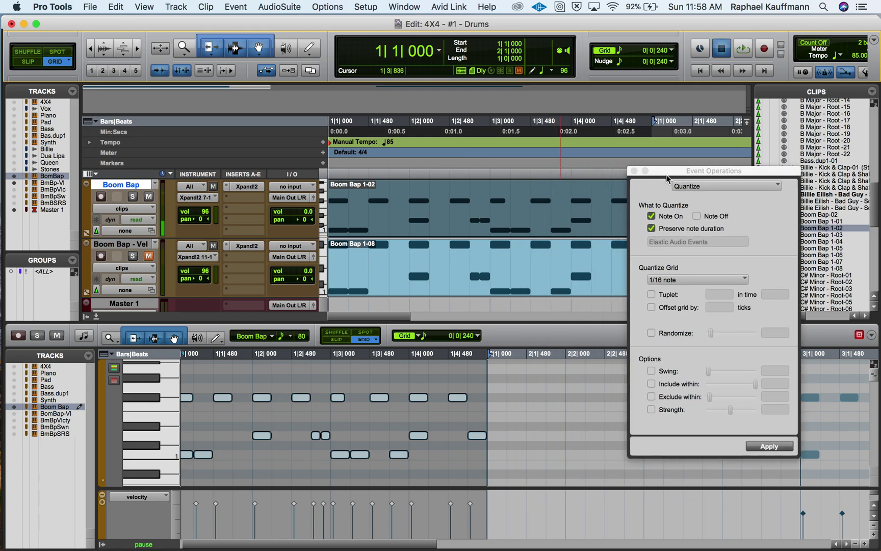
key("space")
key("space")
- Mute the Boom Bap track, unmute Boom Bap - Vel, and listen to the Boom Bap 1-08 clip
left_click(148, 196)
left_click(148, 255)
left_click(408, 285)
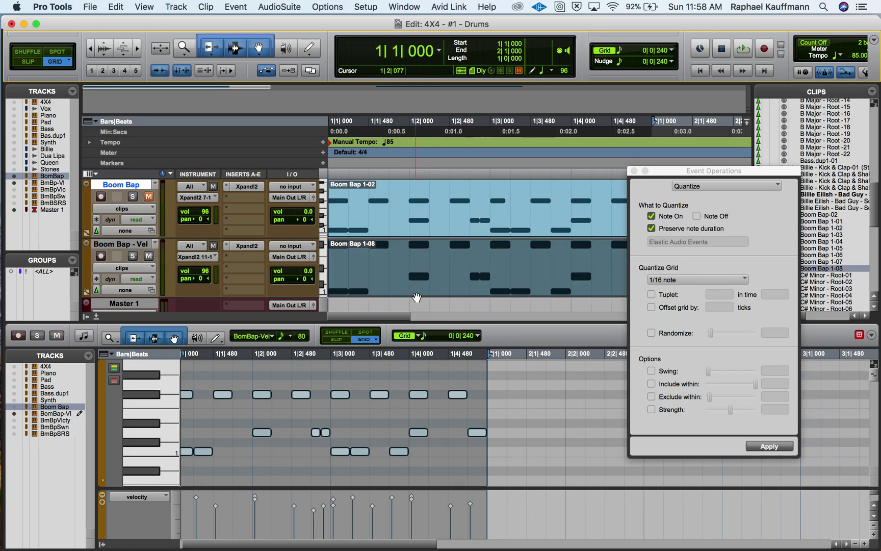
key("space")
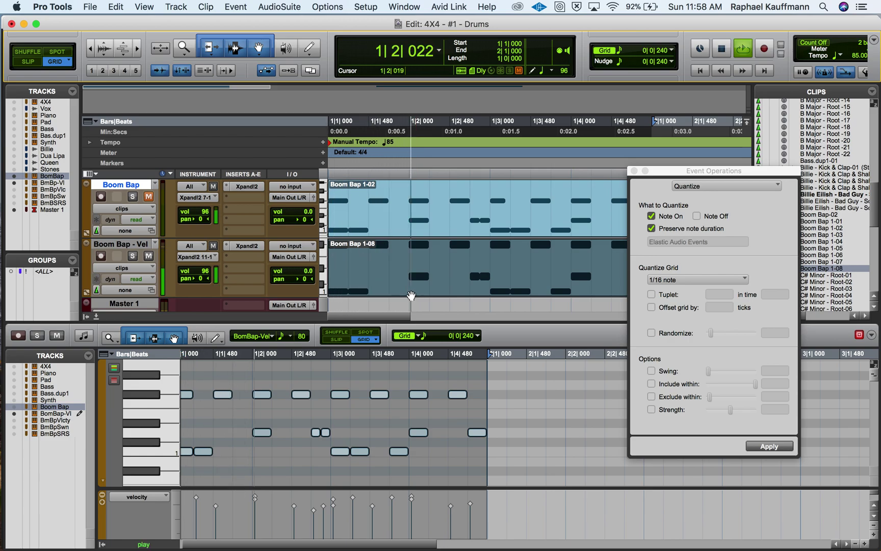
key("space")
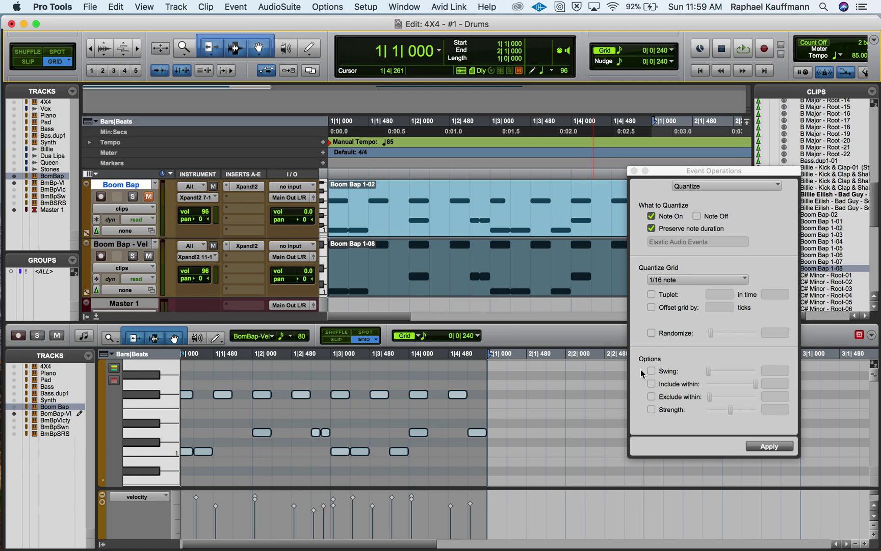
- Enable Randomize at 50% and quantize the Boom Bap 1-08 clip, listening to it before undoing the quantize
left_click(651, 333)
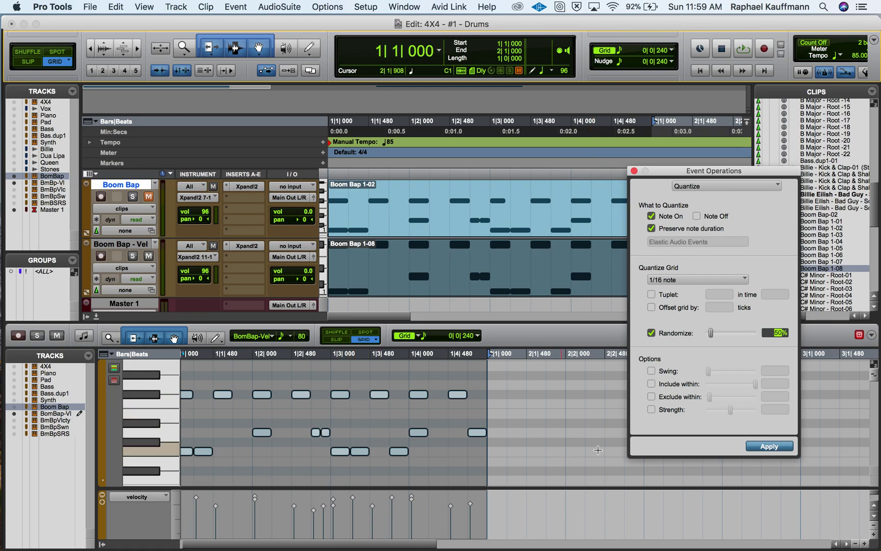
left_click(769, 447)
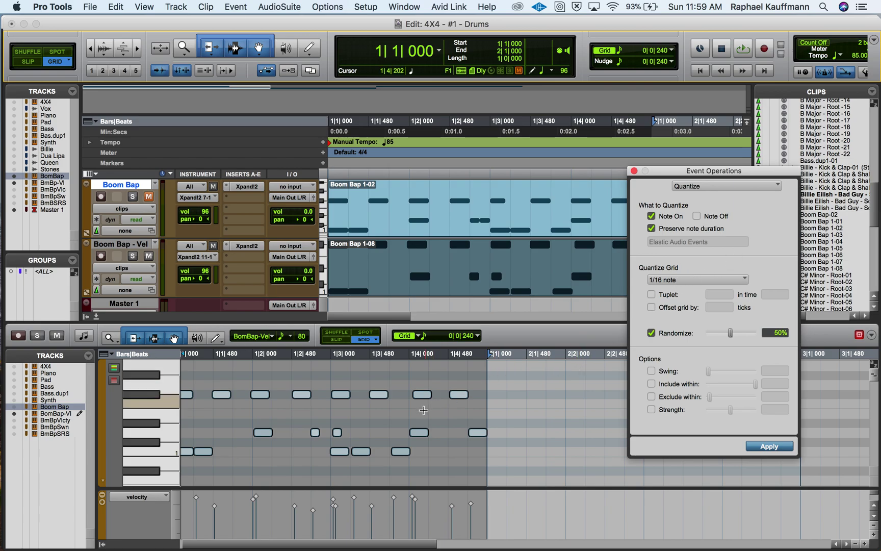
key("space")
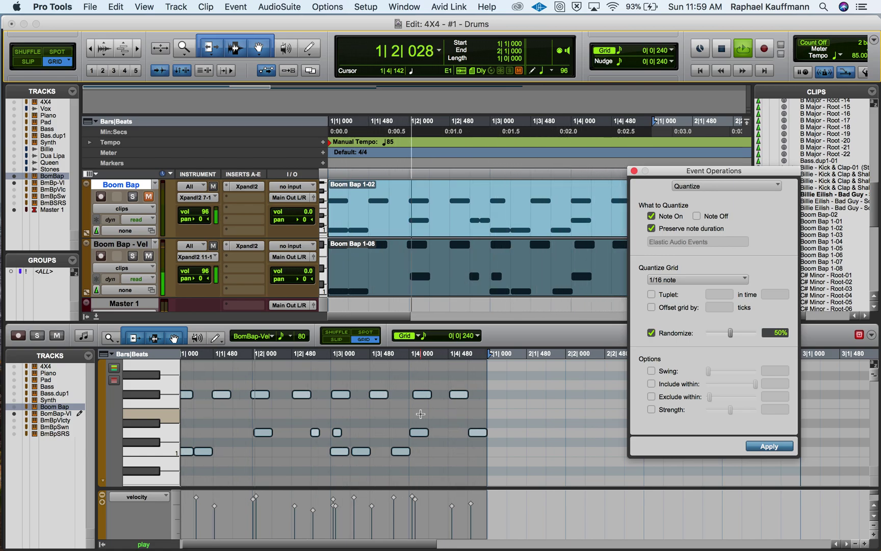
key("space")
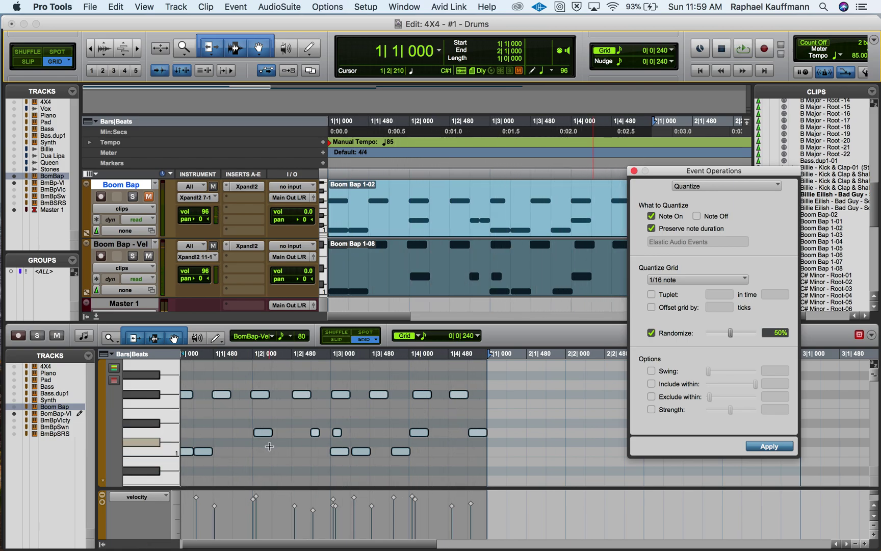
key("Return")
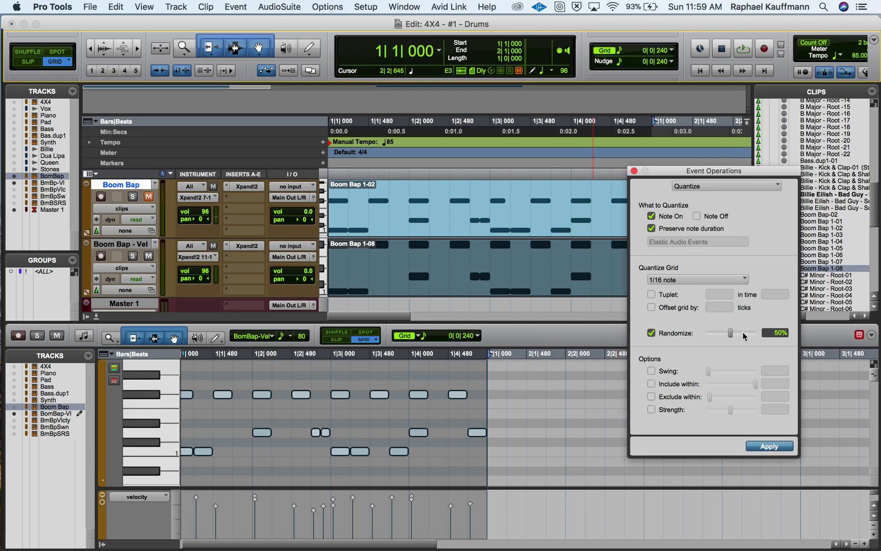
- Set Randomize to 11% and reselect all notes of the Boom Bap 1-08 clip, moving Event Operations clear of the notes
left_click_drag(731, 335, 710, 336)
key("t")
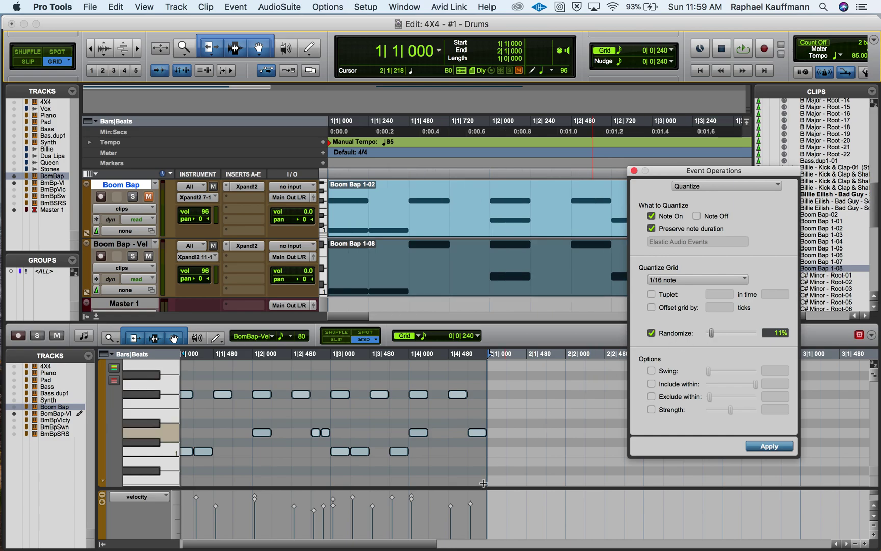
key("t")
left_click(316, 458)
key("t")
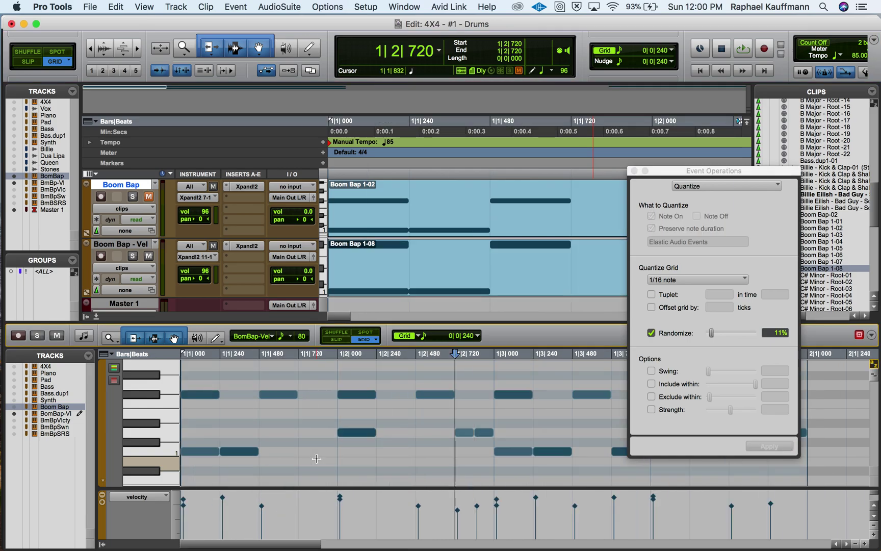
key("super+a")
left_click_drag(685, 172, 745, 36)
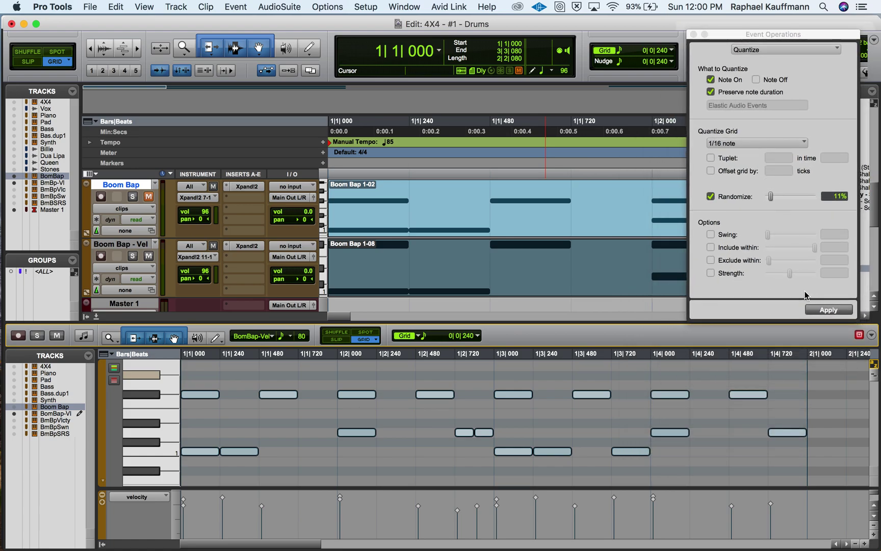
- Try quantizing all notes except the two short D1 notes with 11% randomization, listening to the clip before undoing the change
left_click_drag(498, 428, 464, 433)
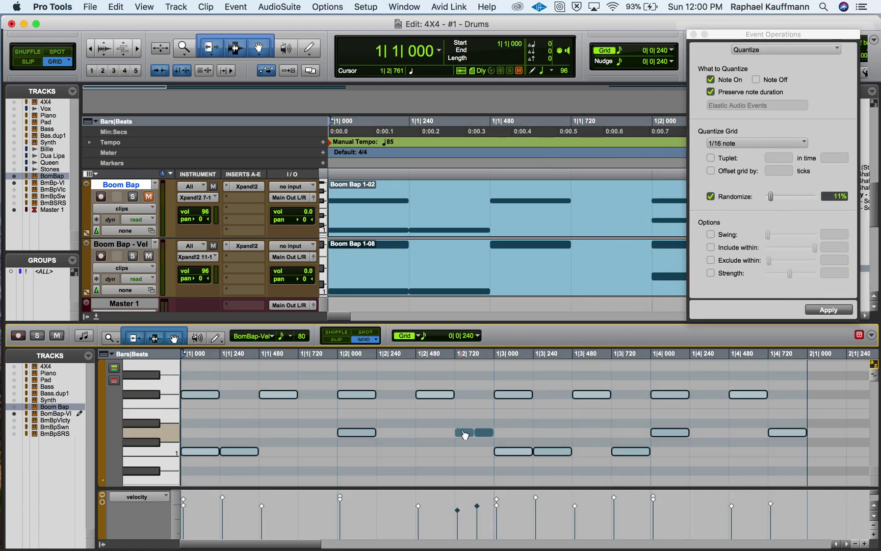
left_click(829, 310)
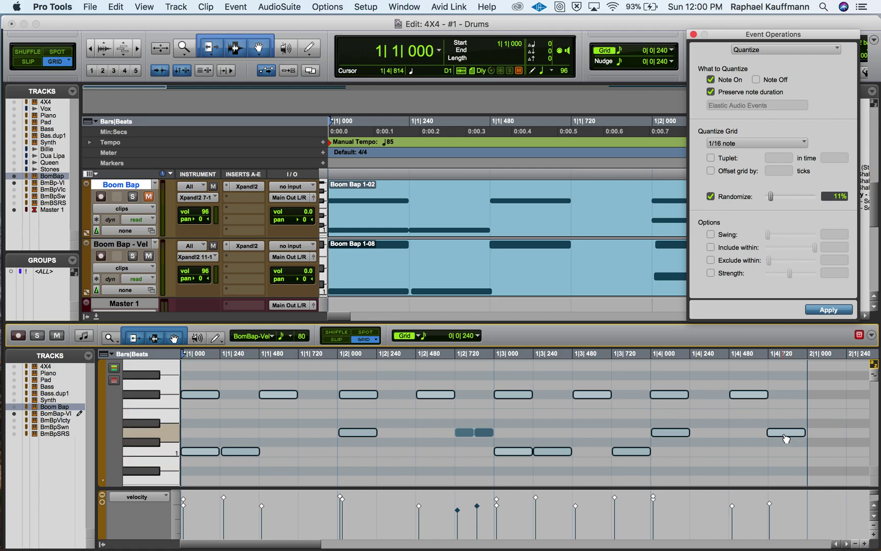
left_click(496, 284)
key("space")
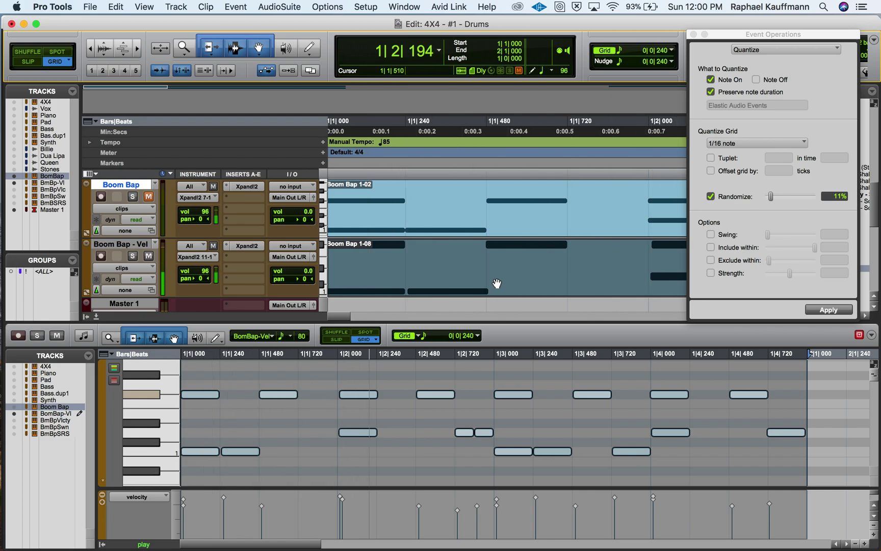
key("space")
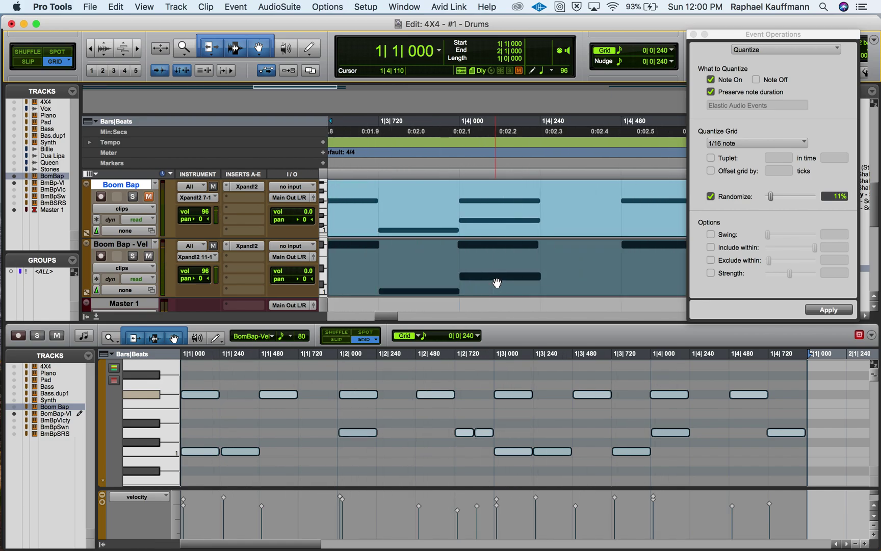
key("super+z")
- Duplicate the Boom Bap - Vel track together with its Boom Bap 1-08 clip
left_click(114, 246)
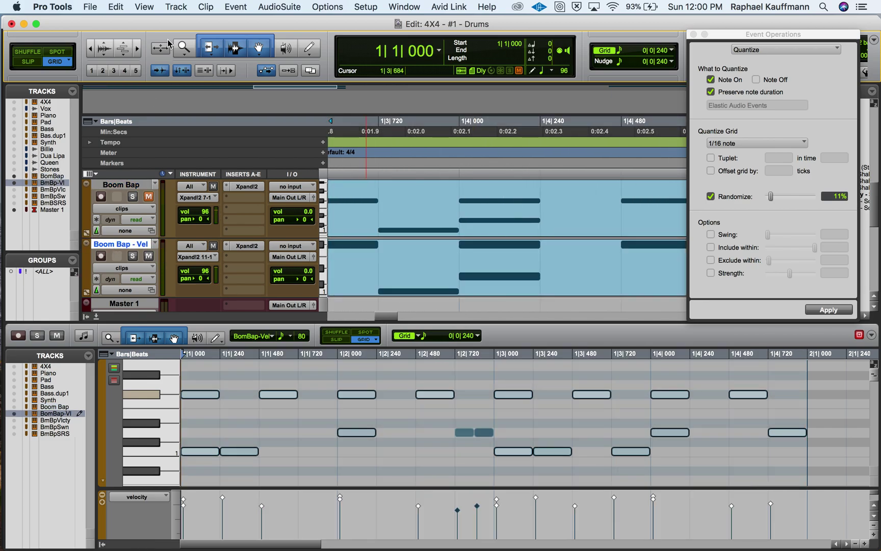
left_click(176, 7)
left_click(193, 43)
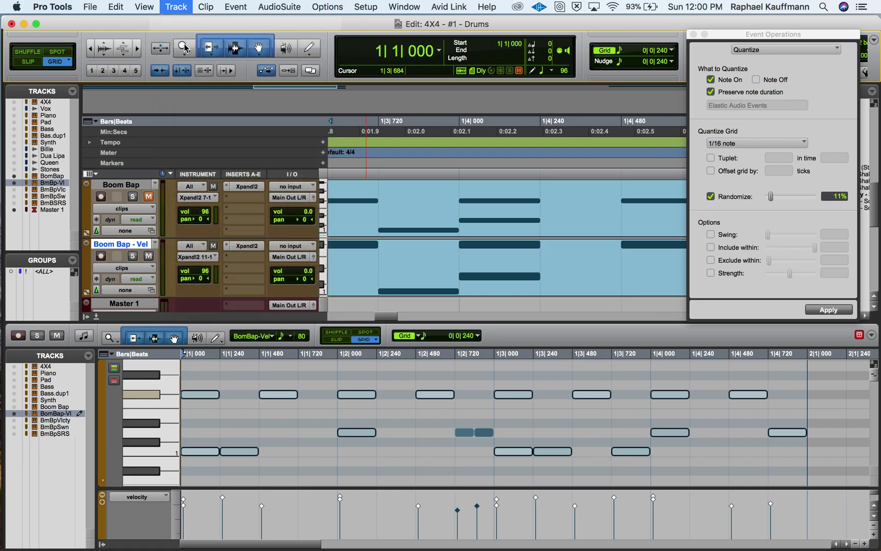
left_click(475, 318)
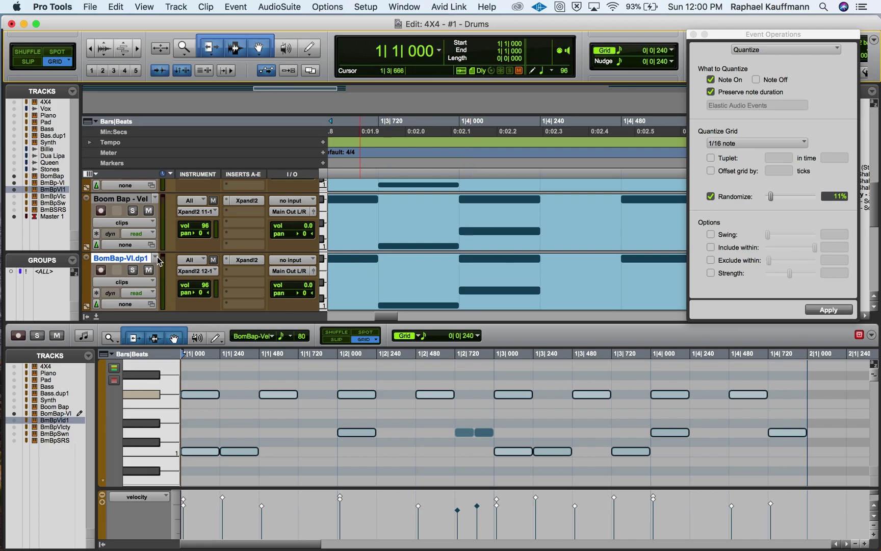
key("r")
key("r")
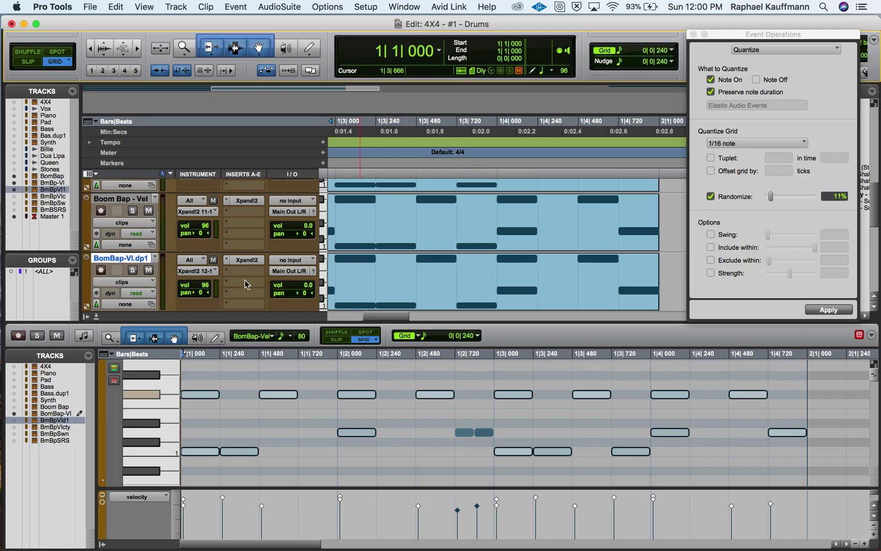
key("r")
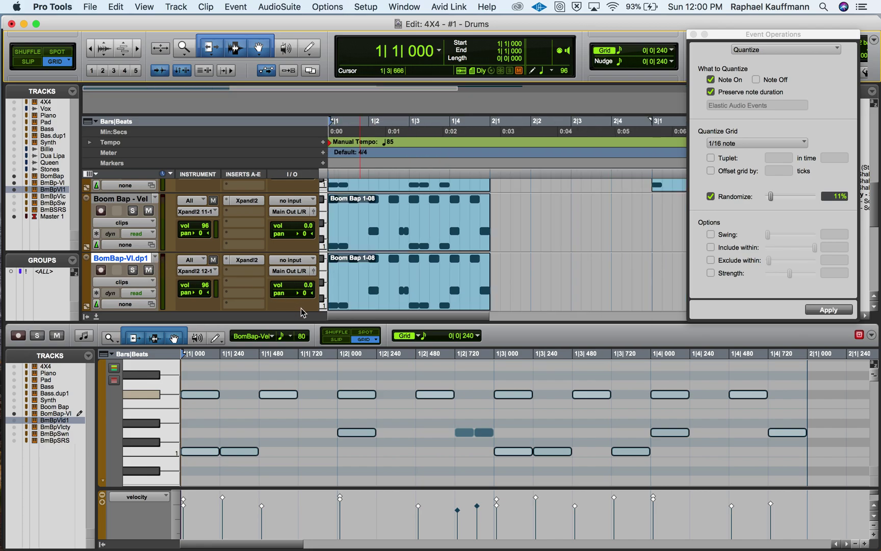
scroll(312, 306, "up", 2)
scroll(312, 306, "down", 3)
scroll(337, 291, "up", 2)
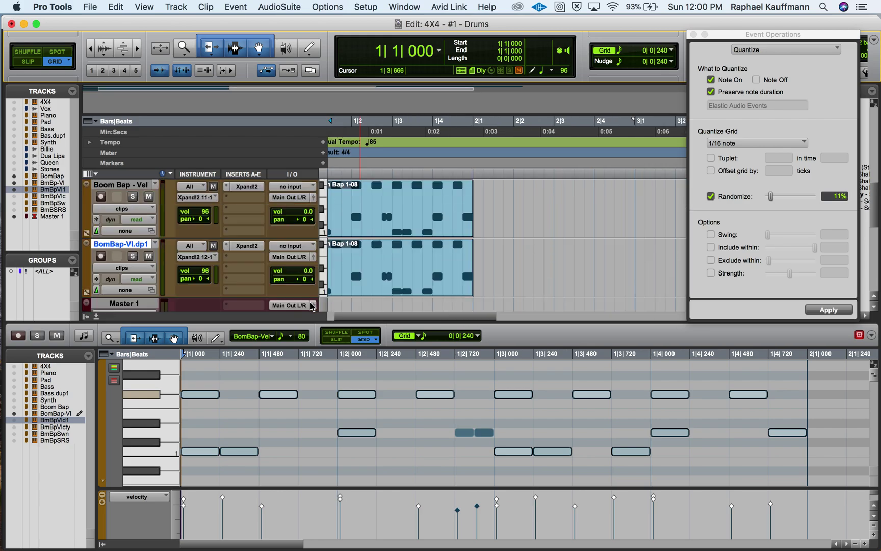
- Try quantizing the duplicate track's clip with 11% randomization, playing it together with the original clip before undoing the change
left_click(366, 283)
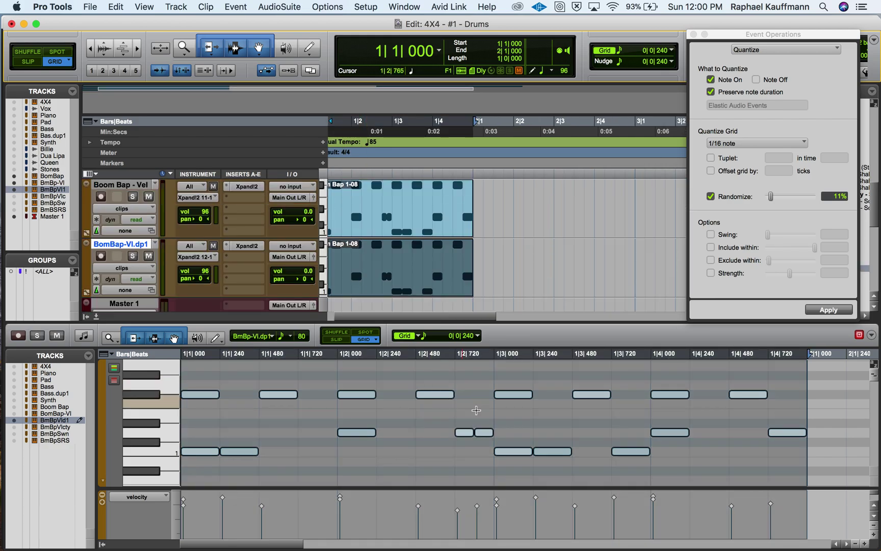
left_click(836, 310)
left_click(415, 223)
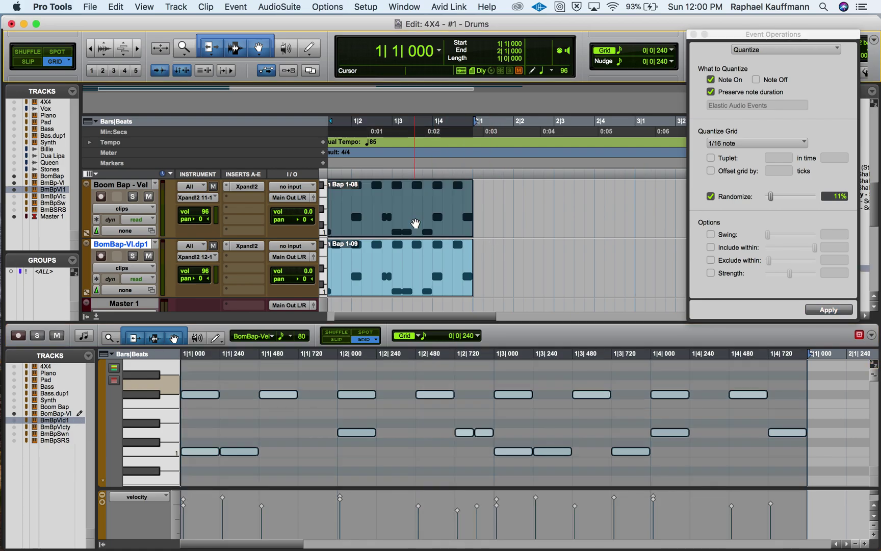
left_click(364, 288, "shift")
key("space")
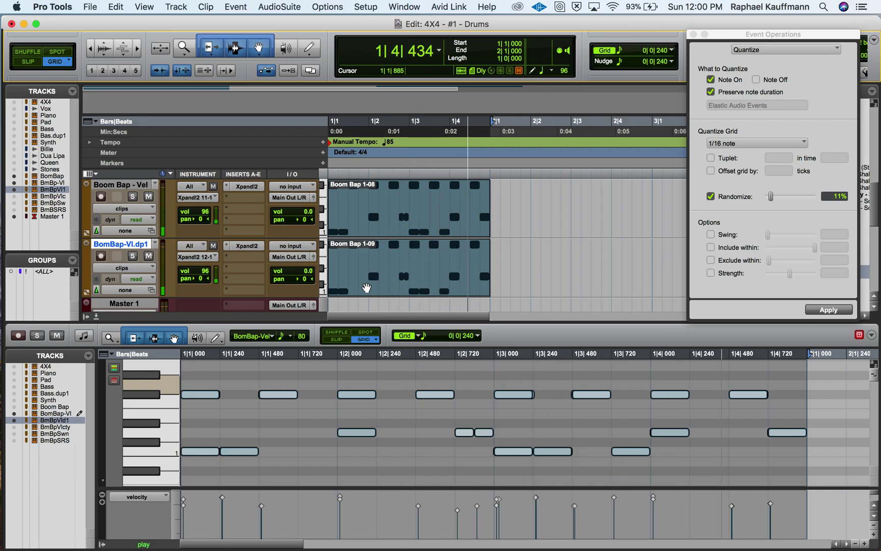
key("space")
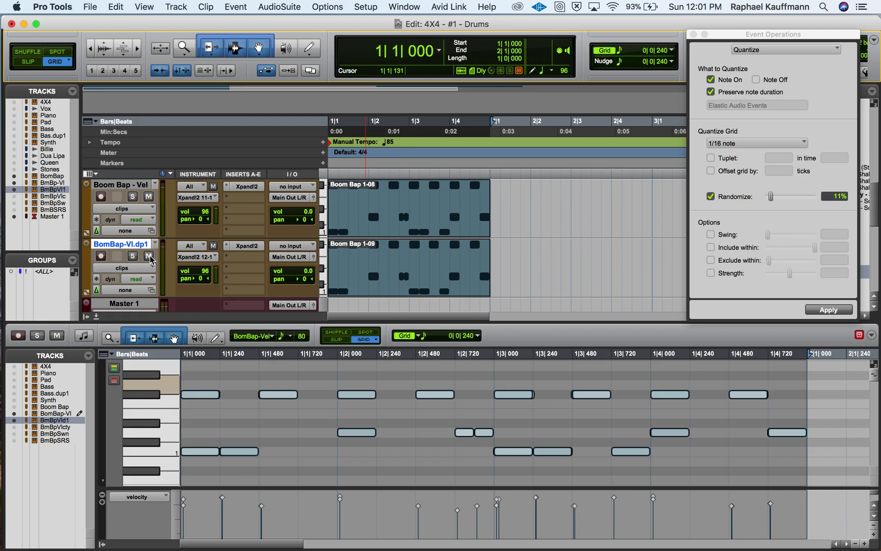
key("super+z")
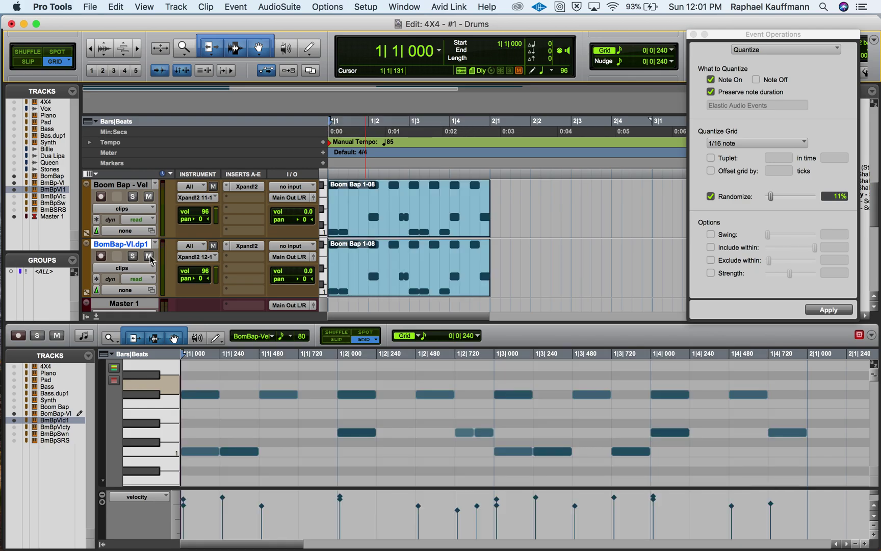
- Listen to the original and duplicate Boom Bap 1-08 clips playing together without randomization
key("space")
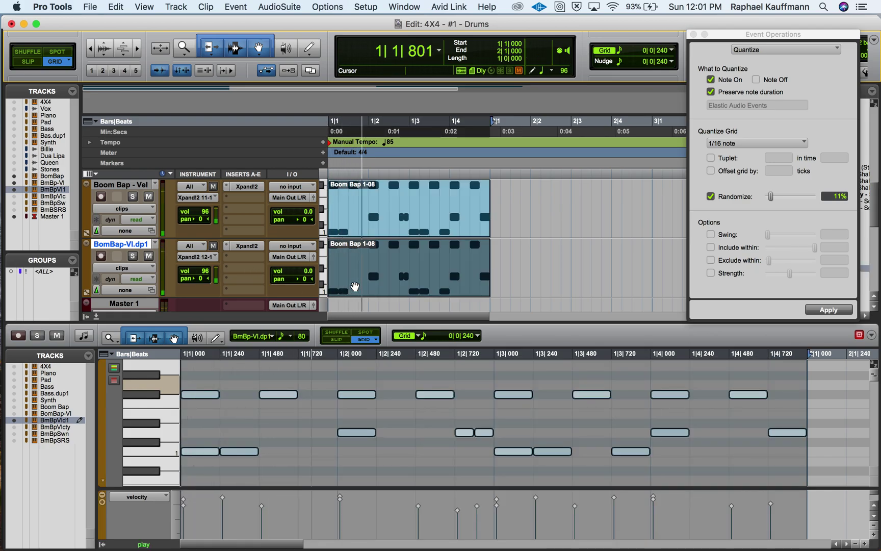
key("space")
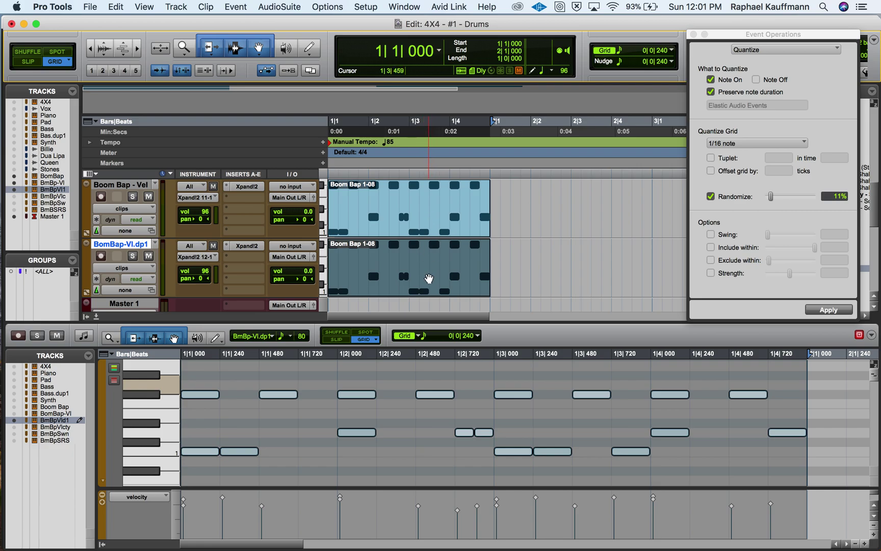
key("space")
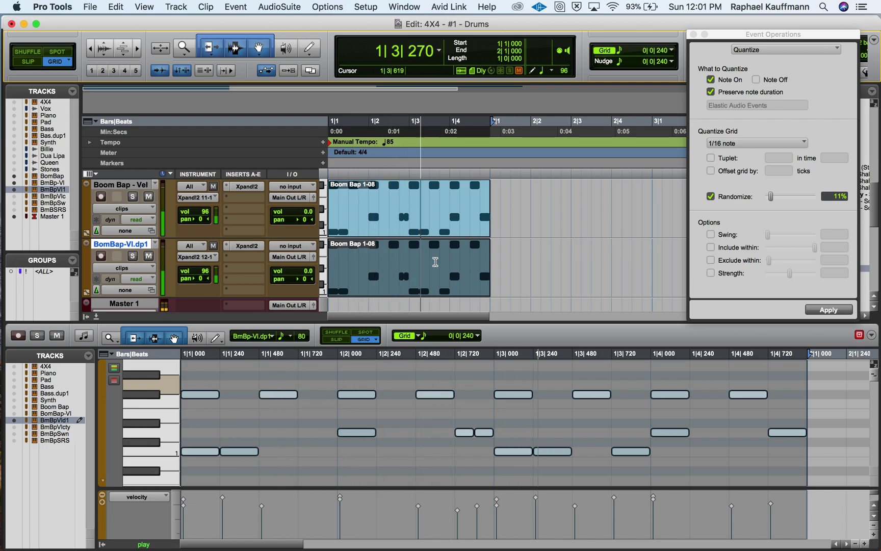
- Try quantizing all notes except the two short D1 notes in the duplicate clip with 11% randomization, listening before undoing the change
key("space")
left_click(454, 420)
left_click_drag(454, 420, 493, 435)
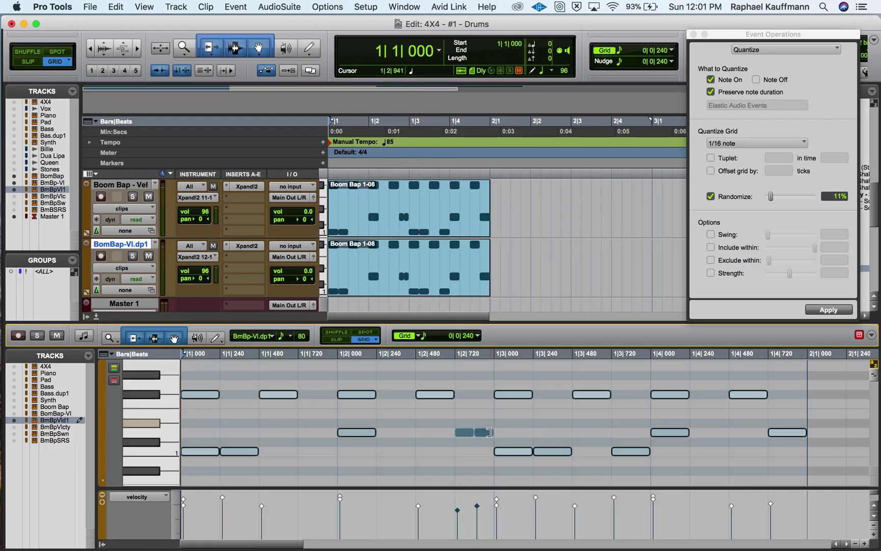
left_click(827, 309)
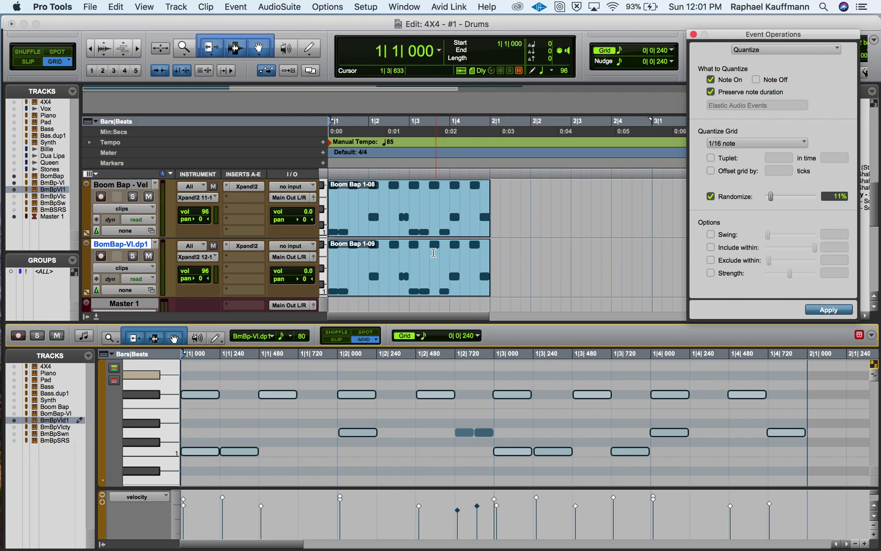
key("space")
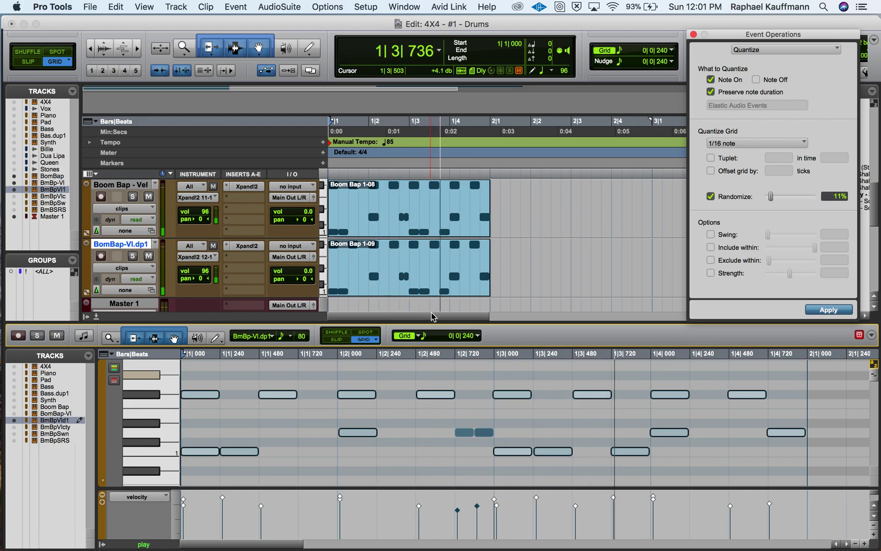
key("space")
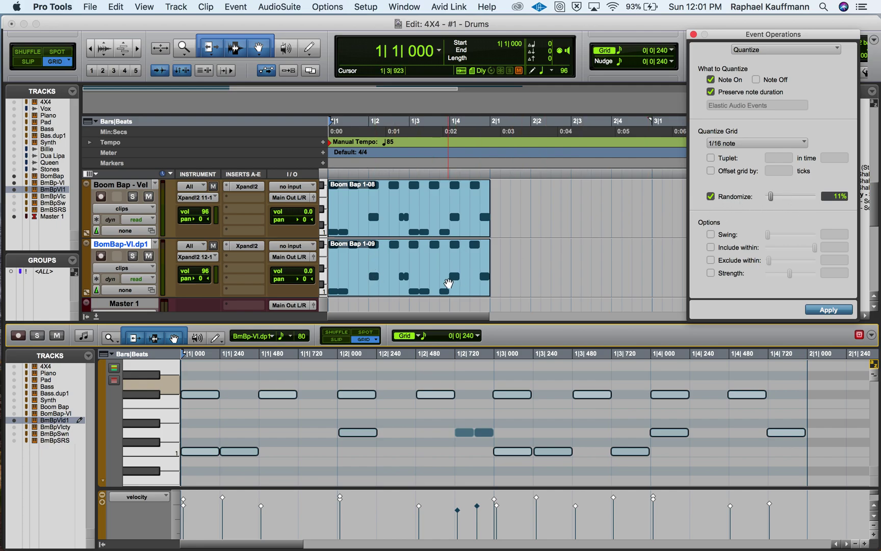
key("super+z")
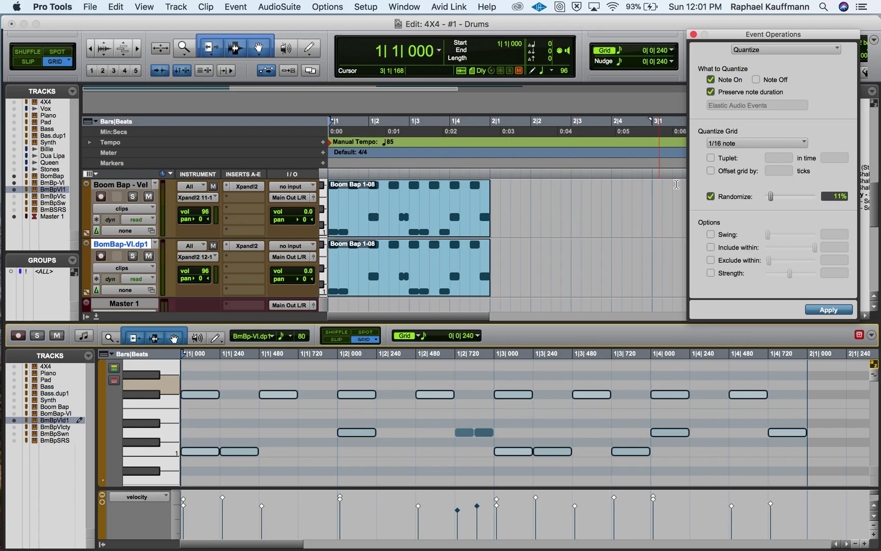
- Turn off randomization and try quantizing the same notes with the grid offset by 10 ticks before undoing the change
left_click(711, 196)
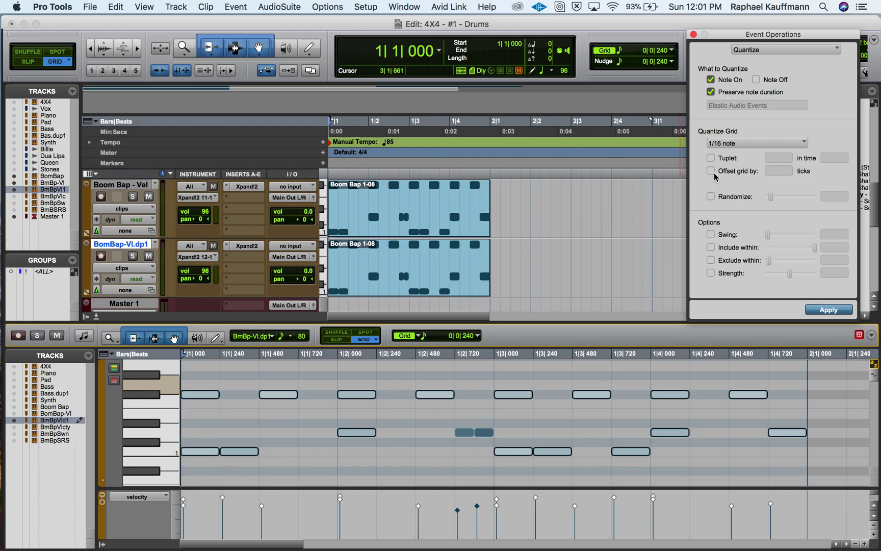
left_click(711, 171)
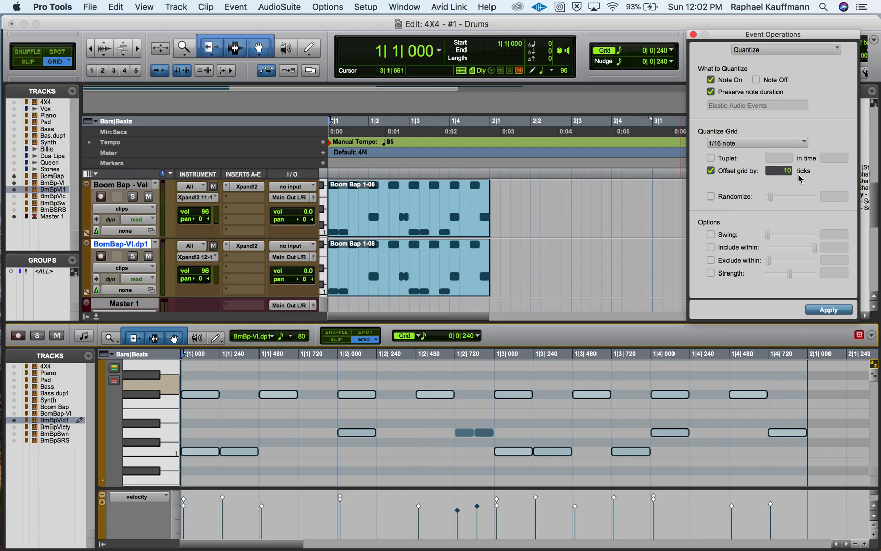
left_click(826, 309)
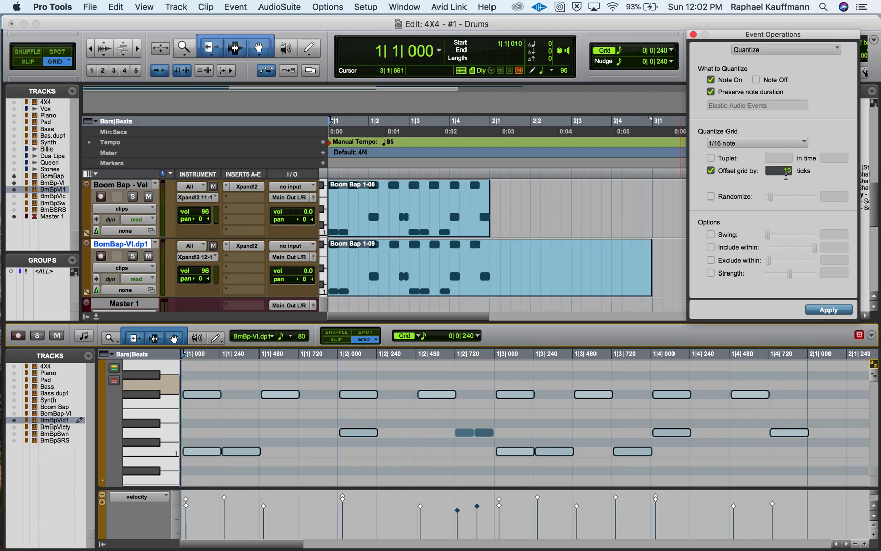
key("super+z")
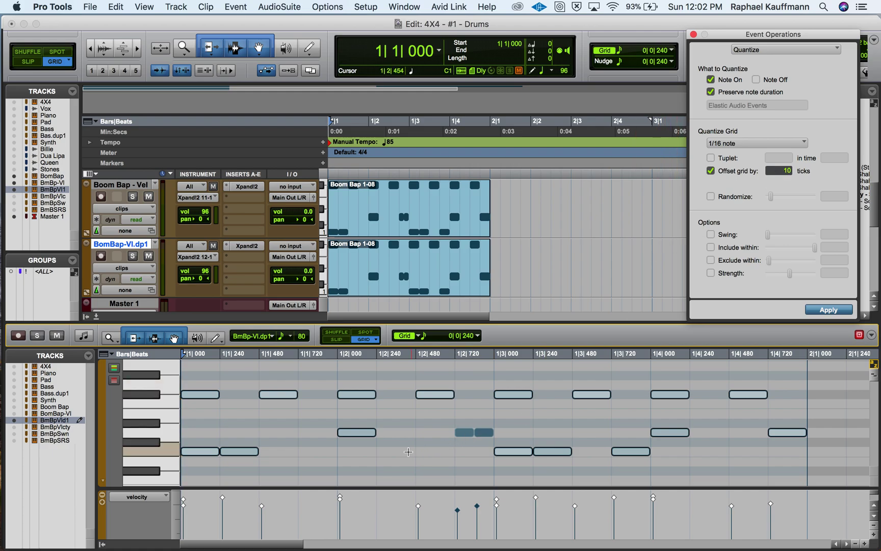
- Quantize only the two long D1 notes on beats 2 and 4 with the grid offset by 5 ticks
left_click(408, 452)
left_click(357, 432)
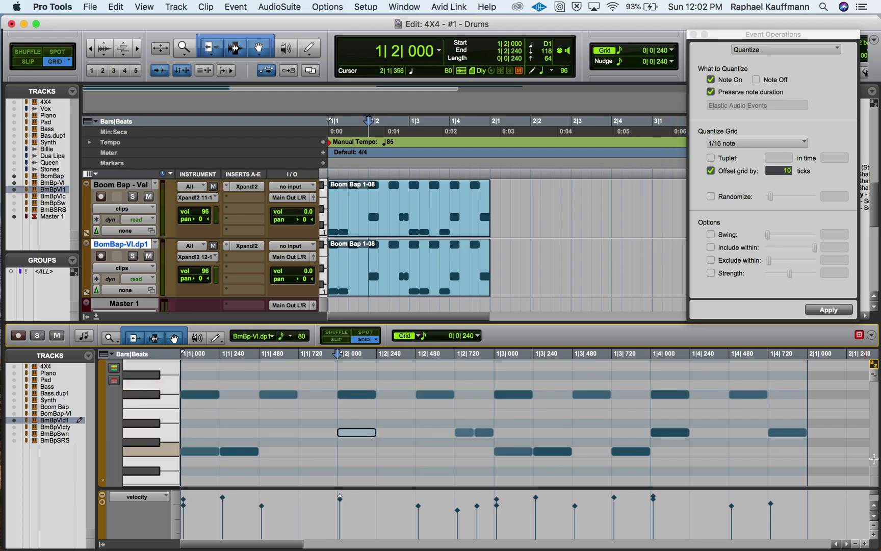
left_click(669, 432, "shift")
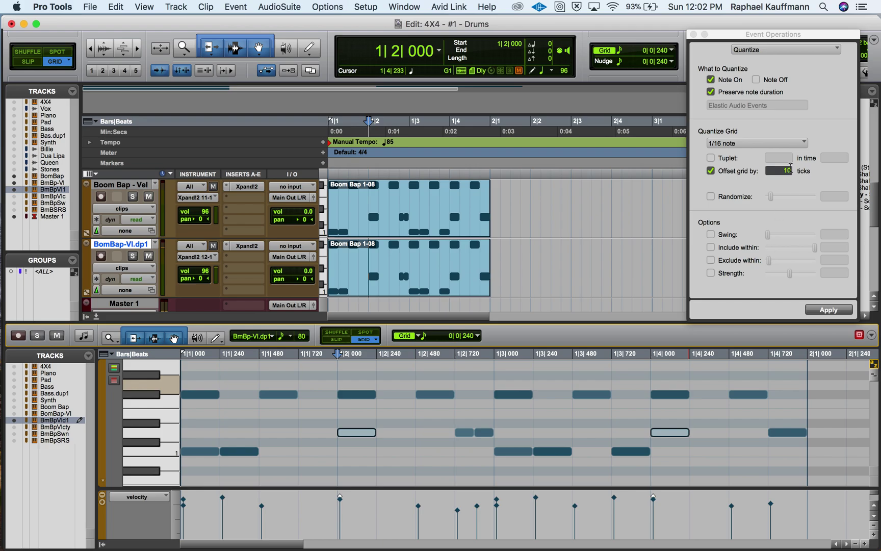
left_click(786, 170)
type("5")
left_click(818, 309)
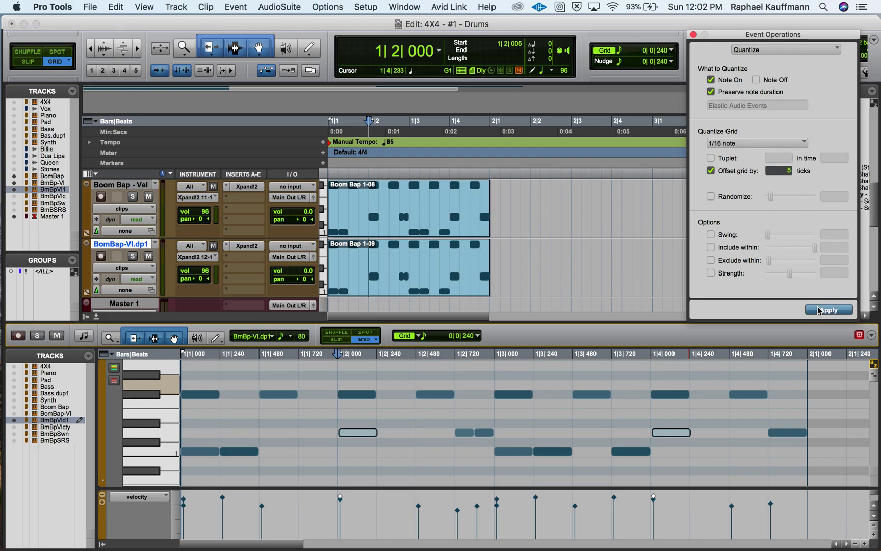
- Mute the Boom Bap - Vel track and listen to the duplicate track's offset clip on its own
key("super+w")
key("space")
key("space")
key("Return")
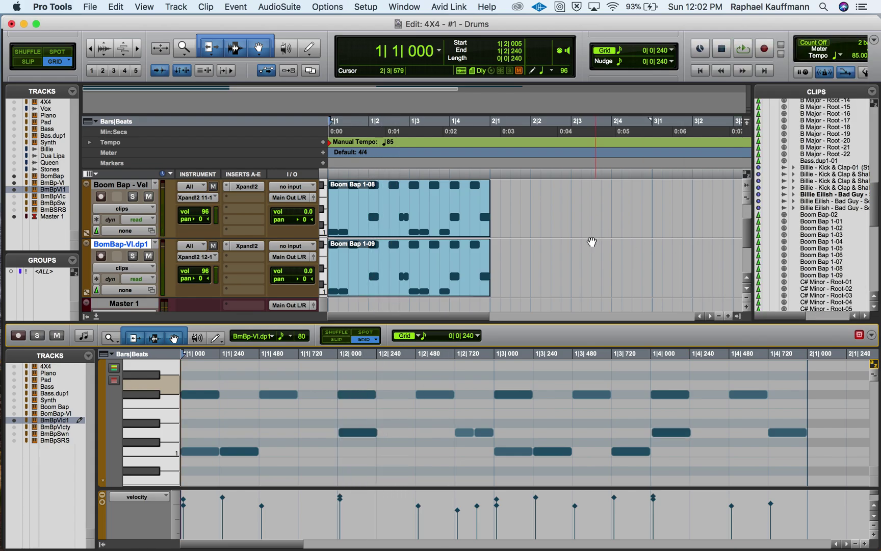
left_click(148, 197)
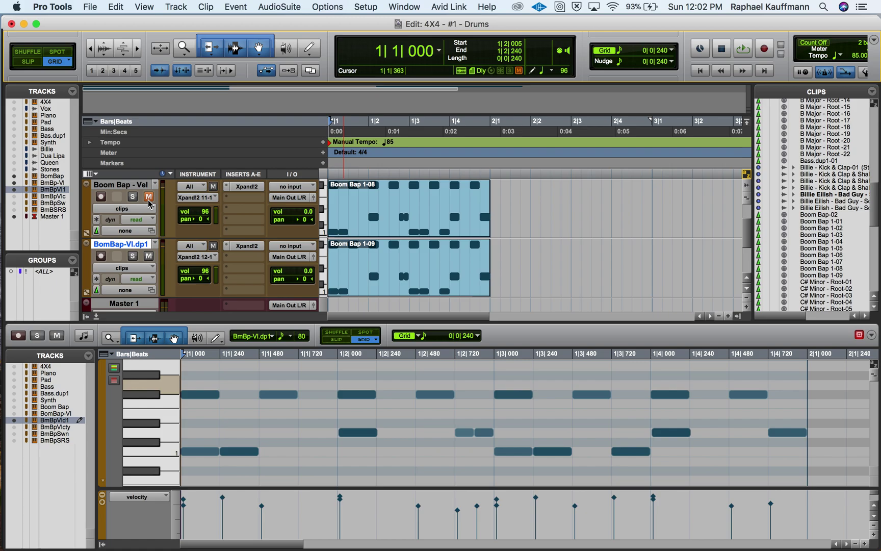
key("Return")
key("space")
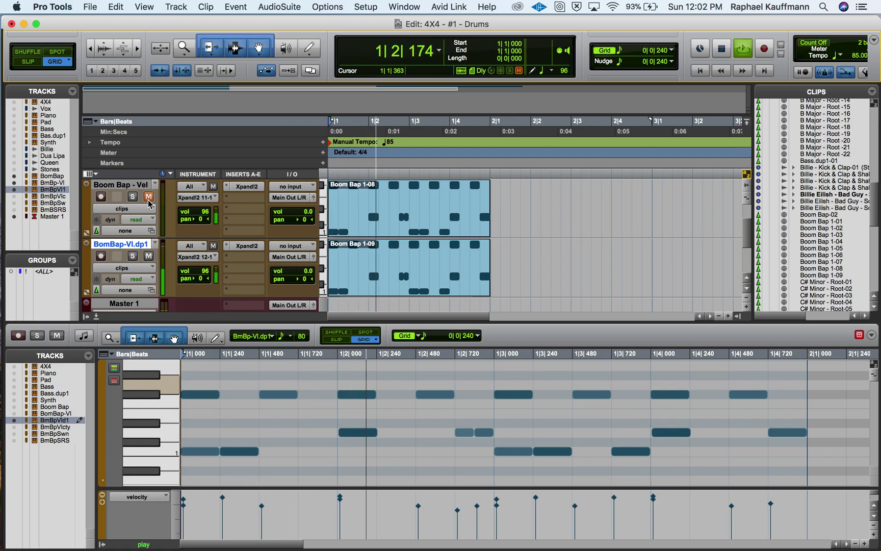
key("space")
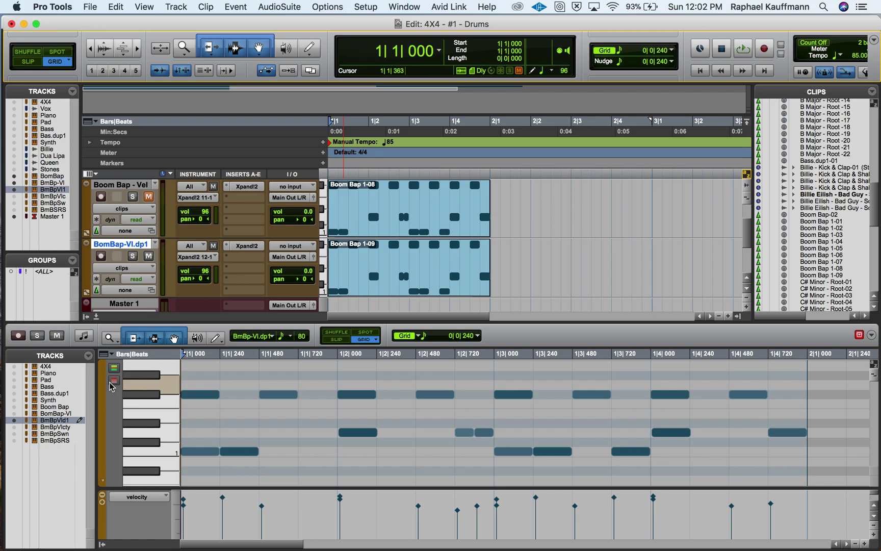
- Reopen the Quantize options for the Boom Bap 1-09 clip and turn off the grid offset, undoing the last edit
left_click(403, 281)
left_click(223, 8)
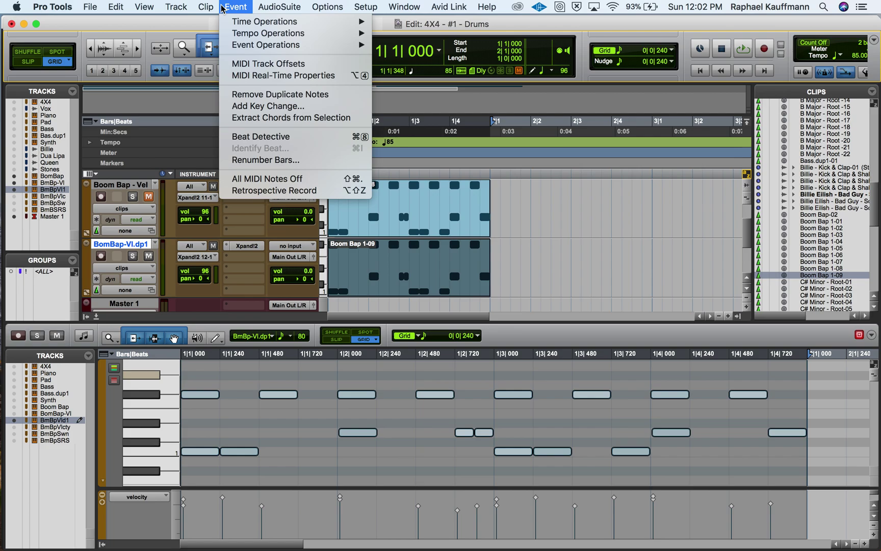
mouse_move(265, 45)
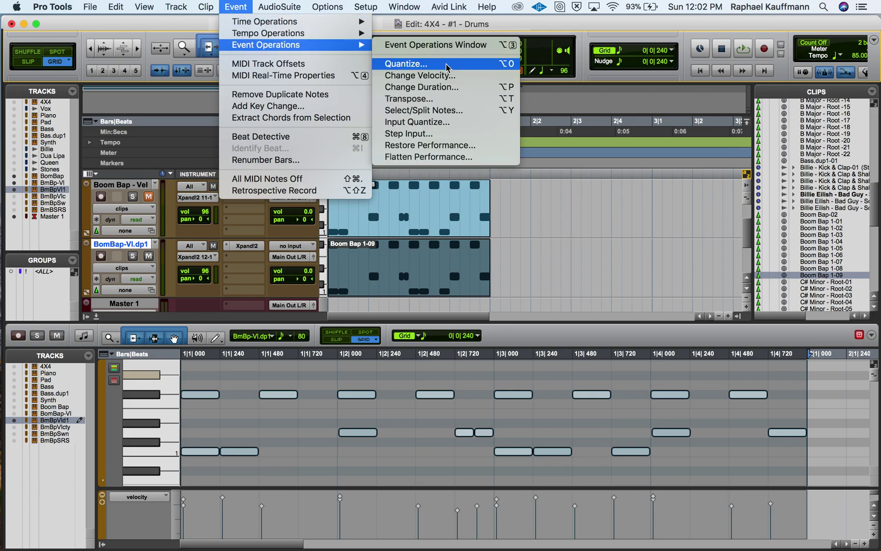
left_click(387, 59)
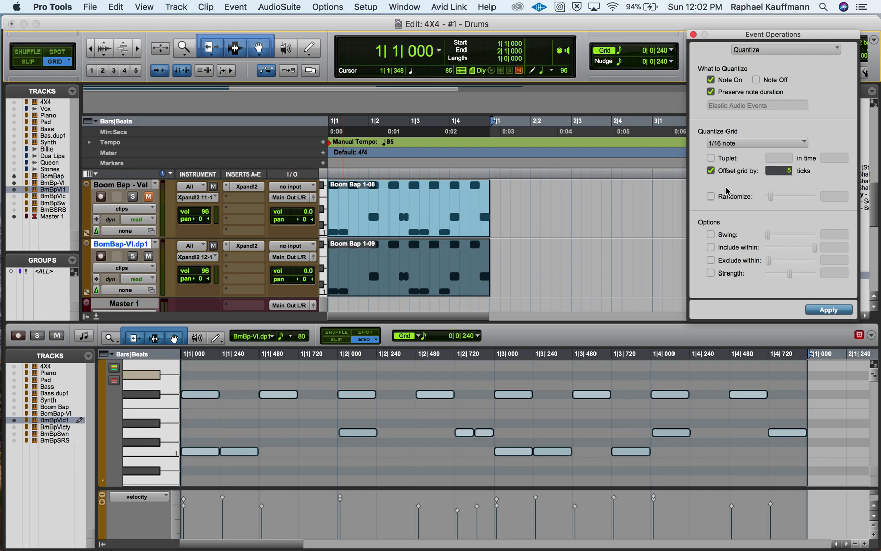
left_click(710, 171)
key("super+z")
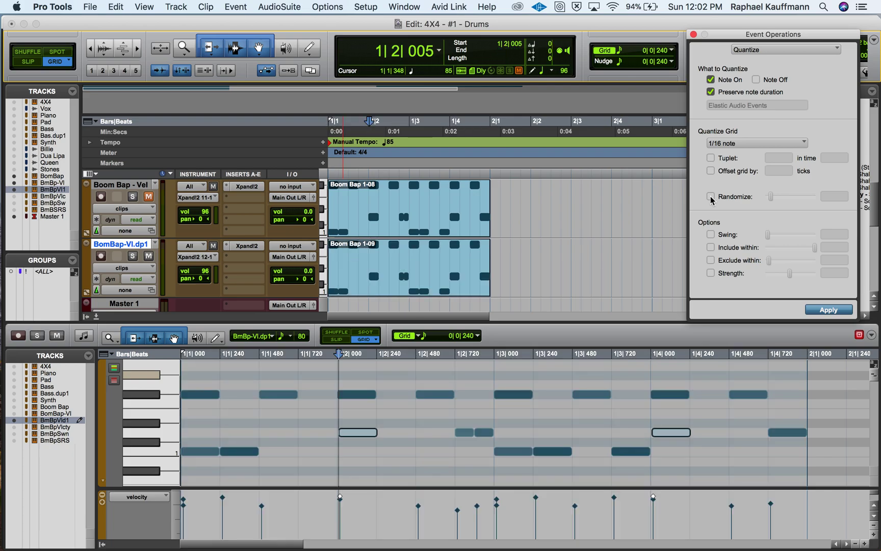
- Quantize all notes except the two short D1 notes with 11% randomization and listen to the result
left_click(710, 196)
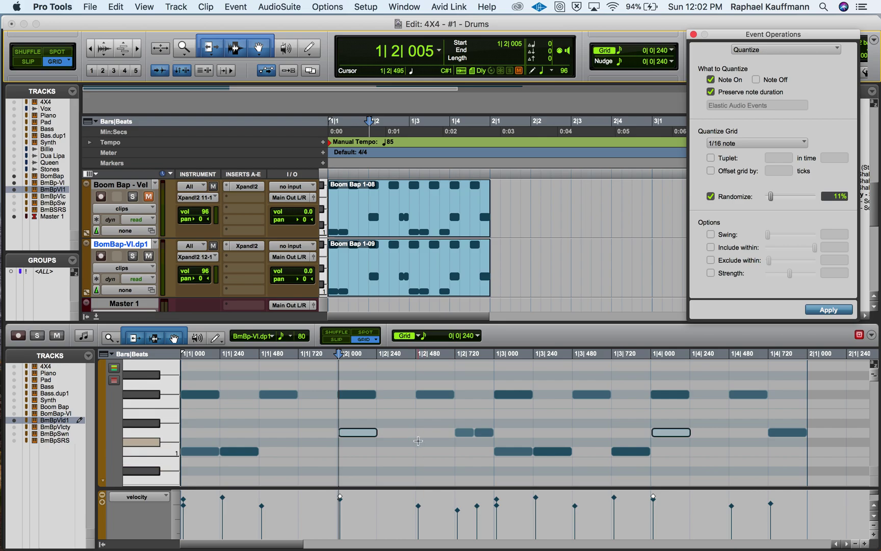
key("super+a")
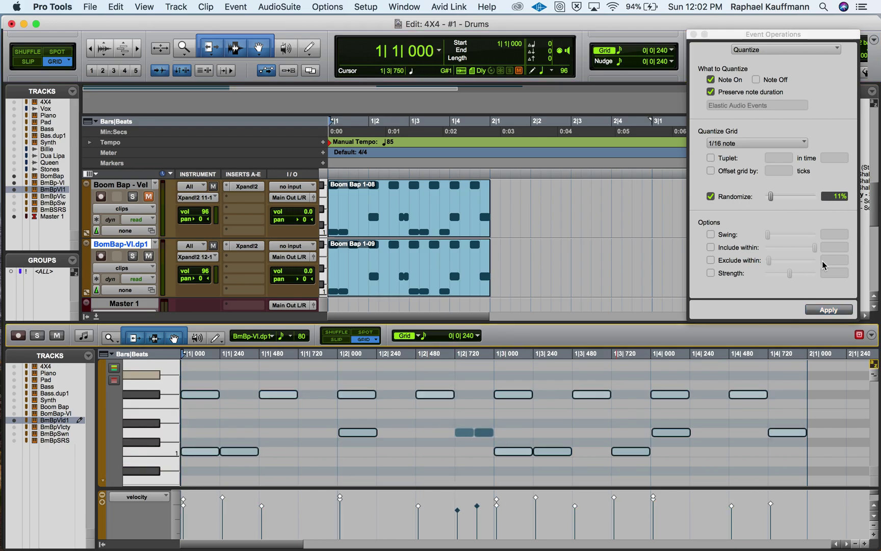
left_click(824, 309)
key("space")
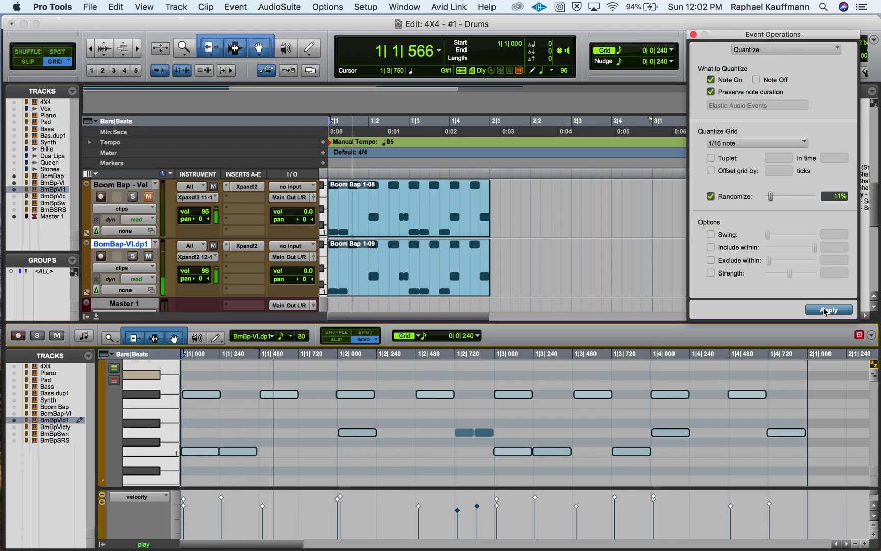
key("space")
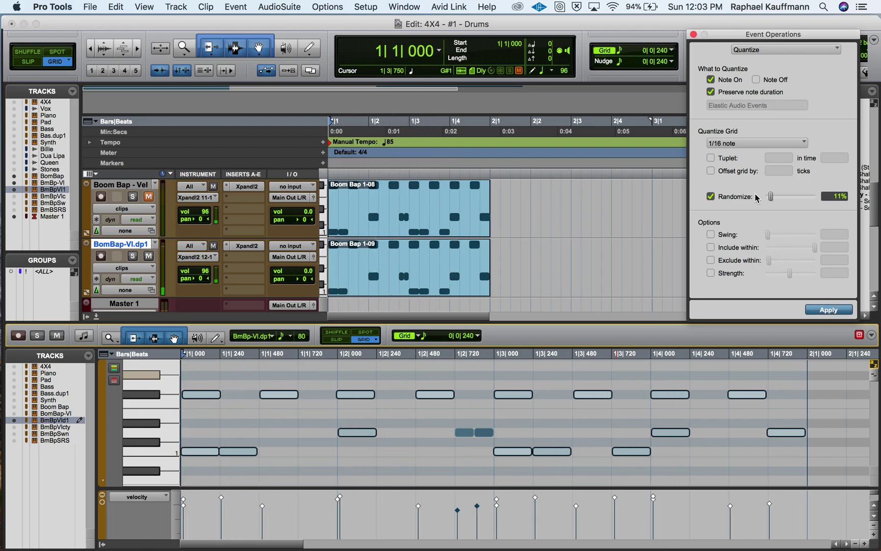
- Enable Swing at 253% and try quantizing the whole Boom Bap 1-09 clip with it before undoing the change
left_click(712, 235)
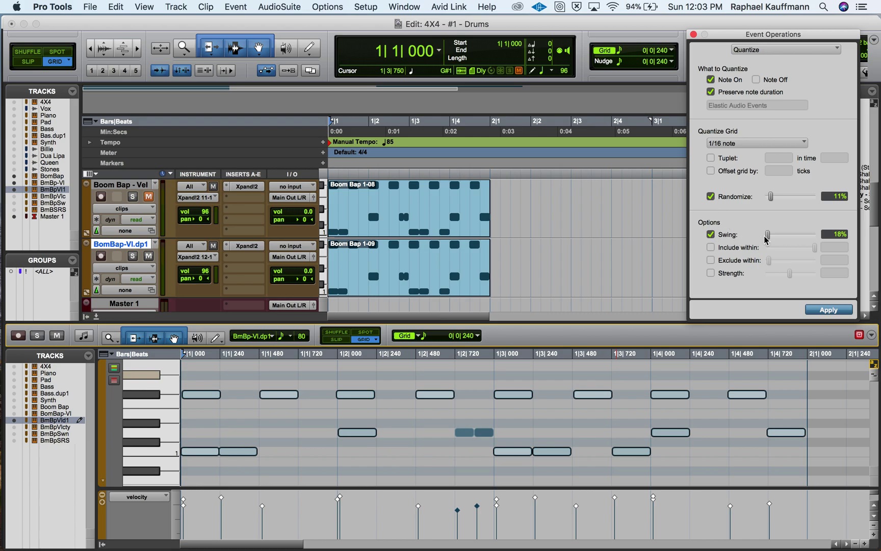
left_click_drag(767, 238, 811, 237)
left_click(427, 291)
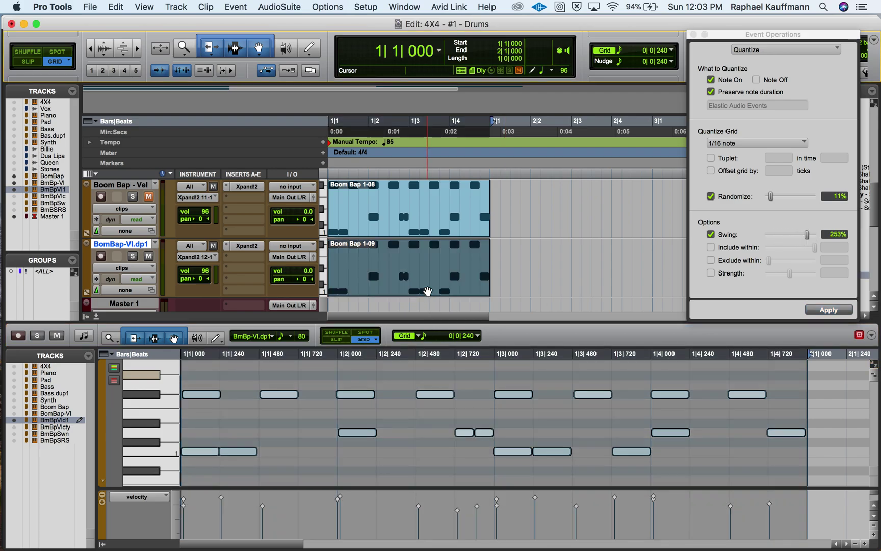
left_click(838, 315)
left_click(833, 311)
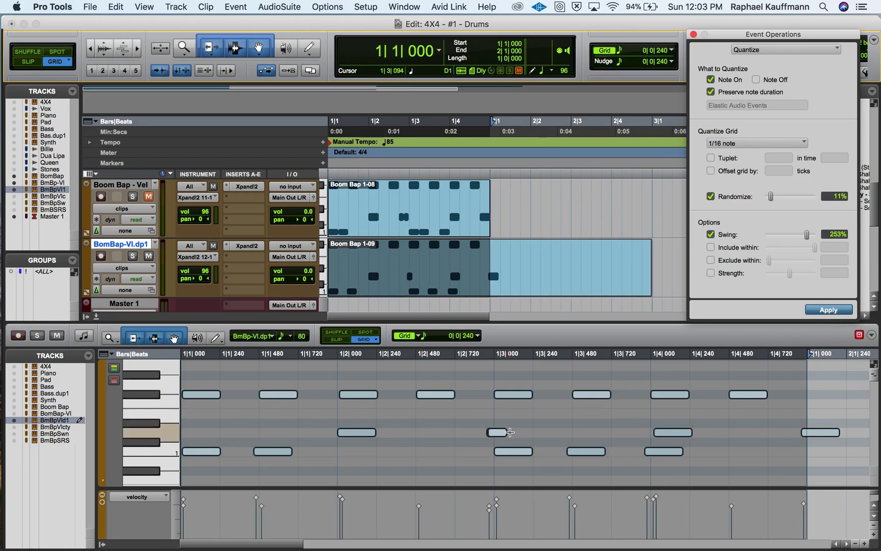
key("super+z")
- Try quantizing all but the two short D1 notes with 253% swing, listening to the result before undoing it
left_click_drag(447, 439, 497, 426)
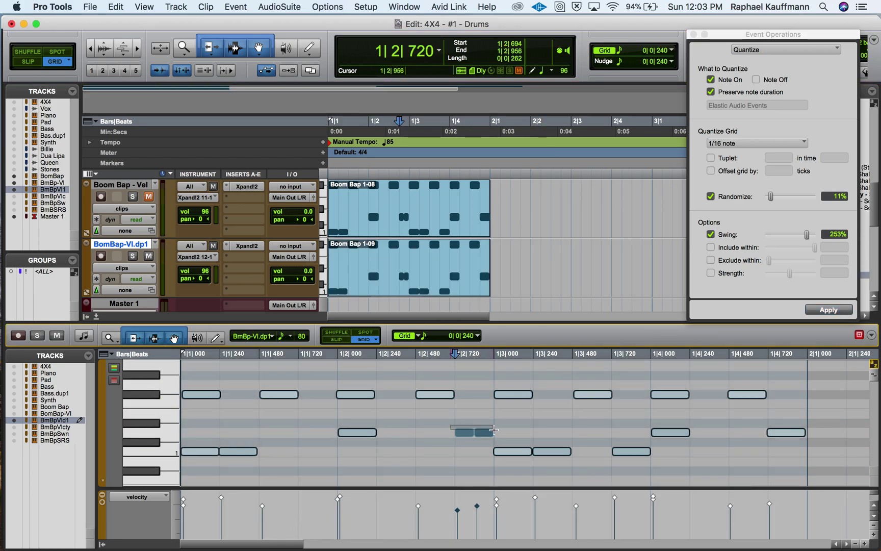
left_click(821, 309)
key("space")
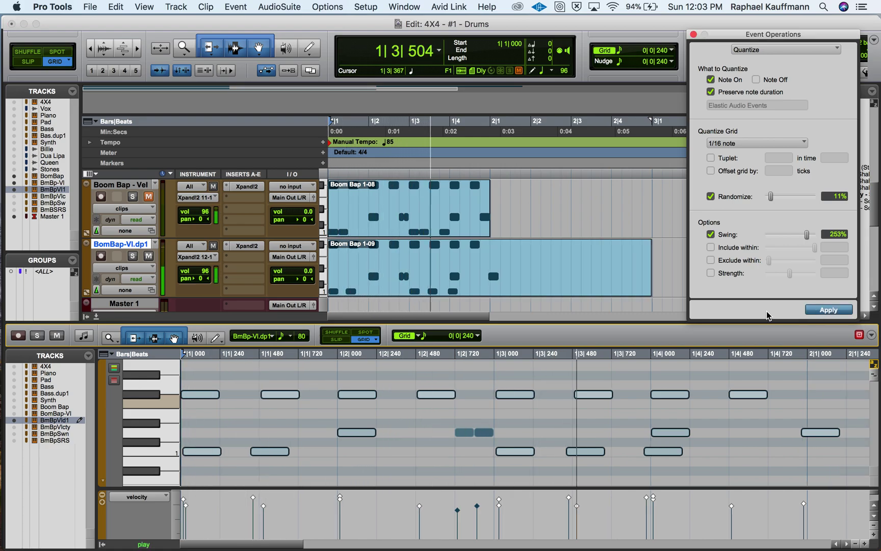
key("space")
key("super+z")
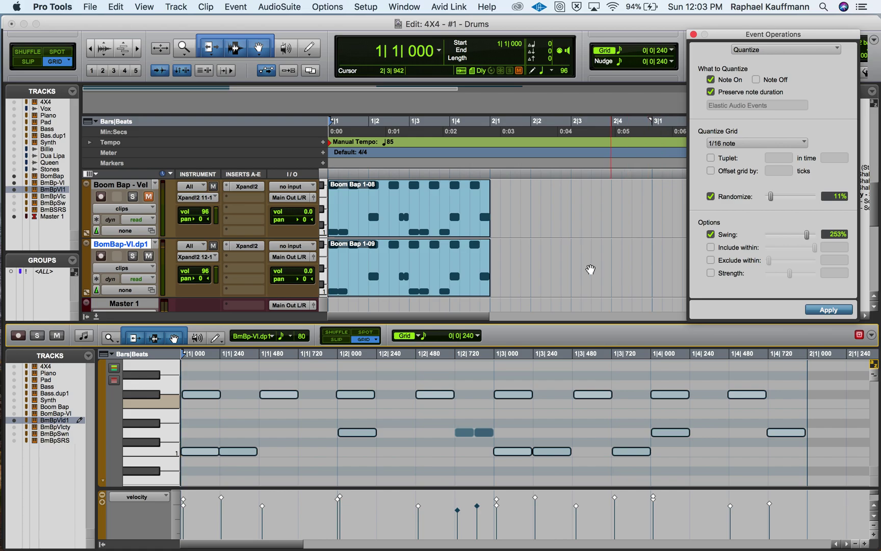
- Quantize the selected notes with 17% swing and 11% randomization, and trim the end of the Boom Bap 1-09 clip back to one bar
left_click_drag(808, 237, 771, 239)
left_click_drag(771, 238, 768, 238)
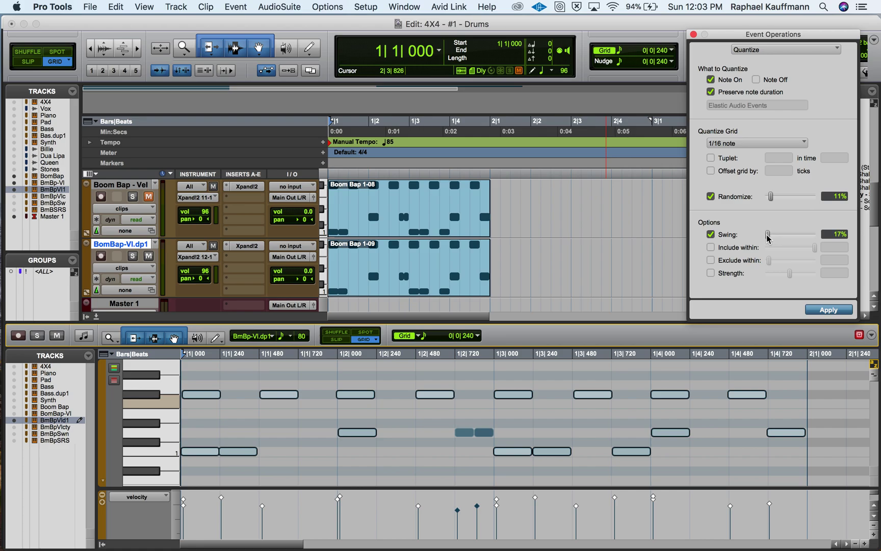
left_click(828, 309)
key("space")
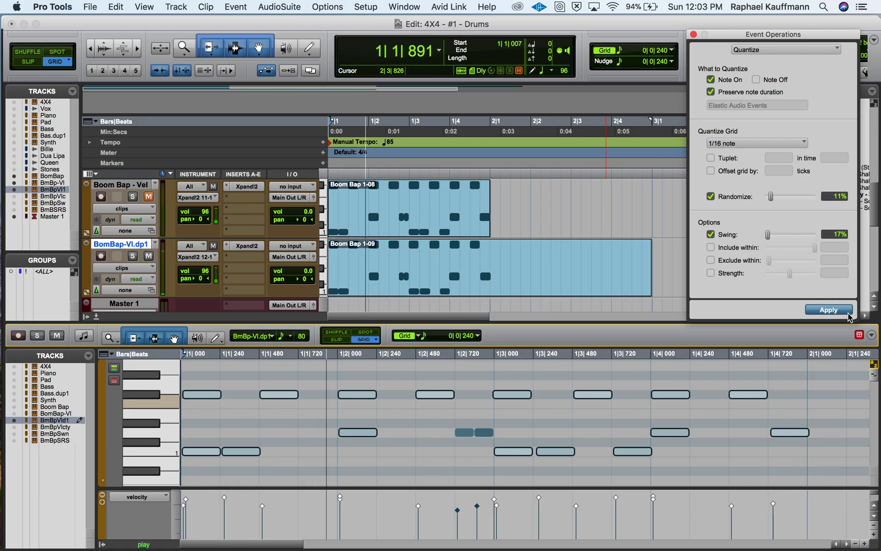
key("space")
left_click_drag(651, 268, 490, 266)
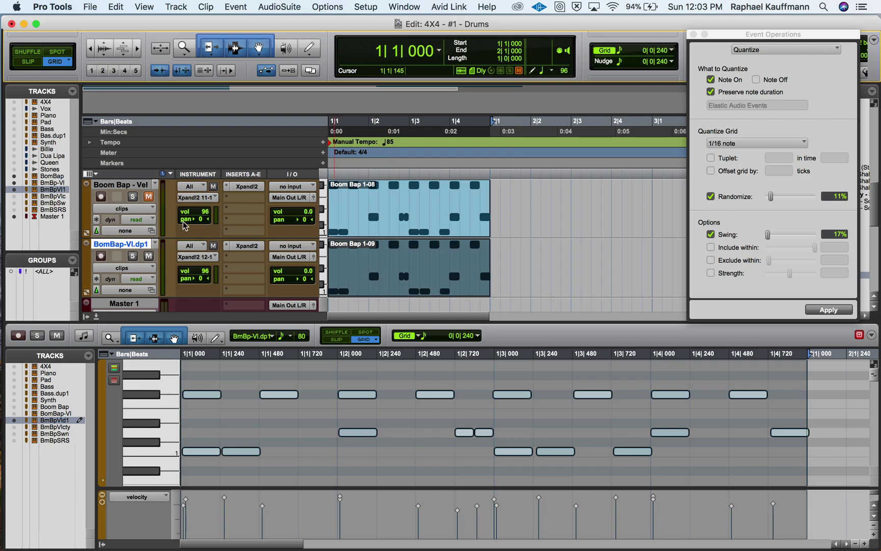
- Solo the Boom Bap - Vel track and select its Boom Bap 1-08 clip
left_click(132, 197)
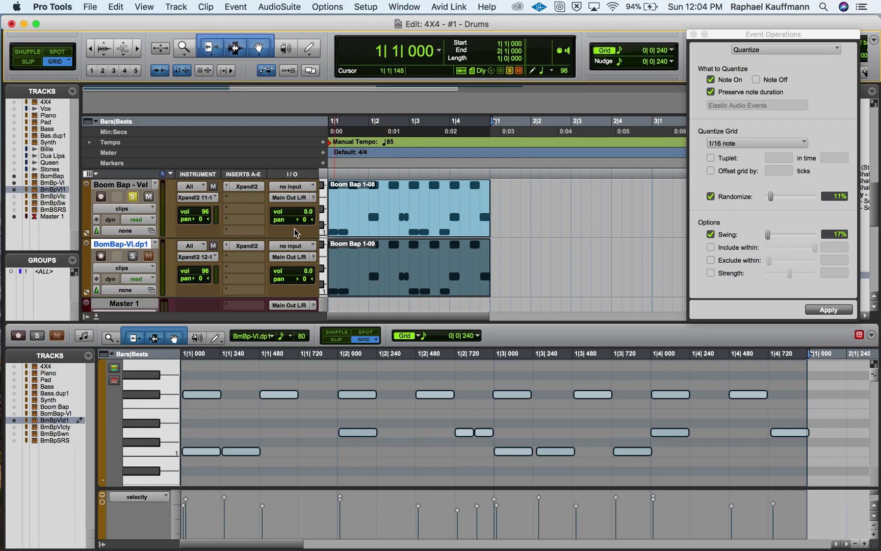
key("semicolon")
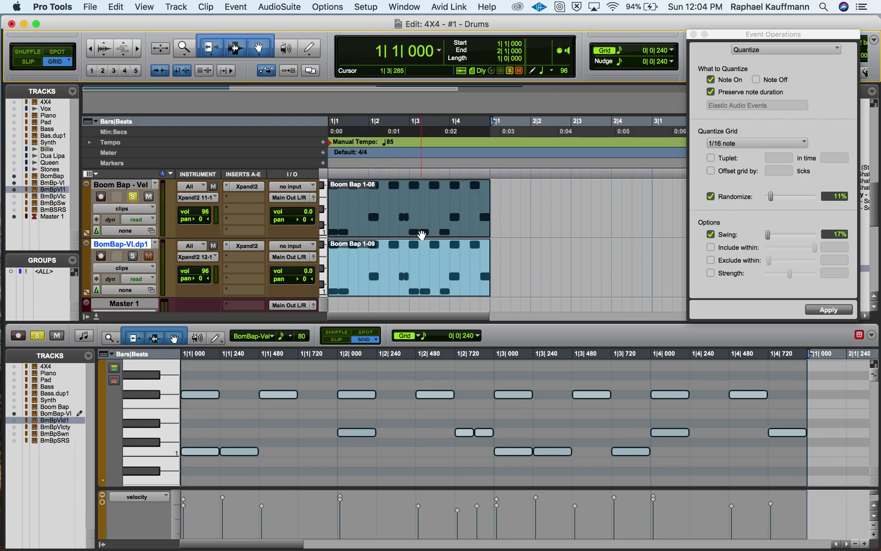
- Listen to the soloed Boom Bap - Vel track, then stop playback and turn its solo off
key("space")
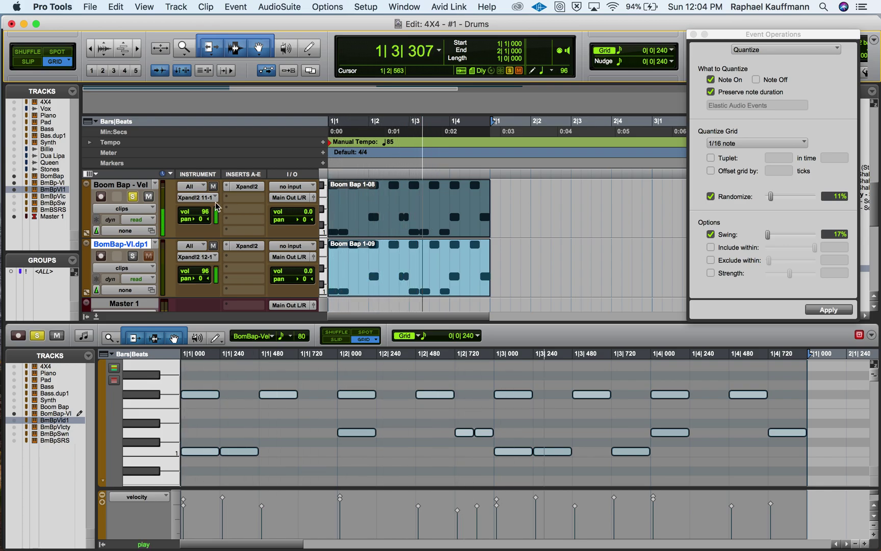
left_click(132, 197)
key("space")
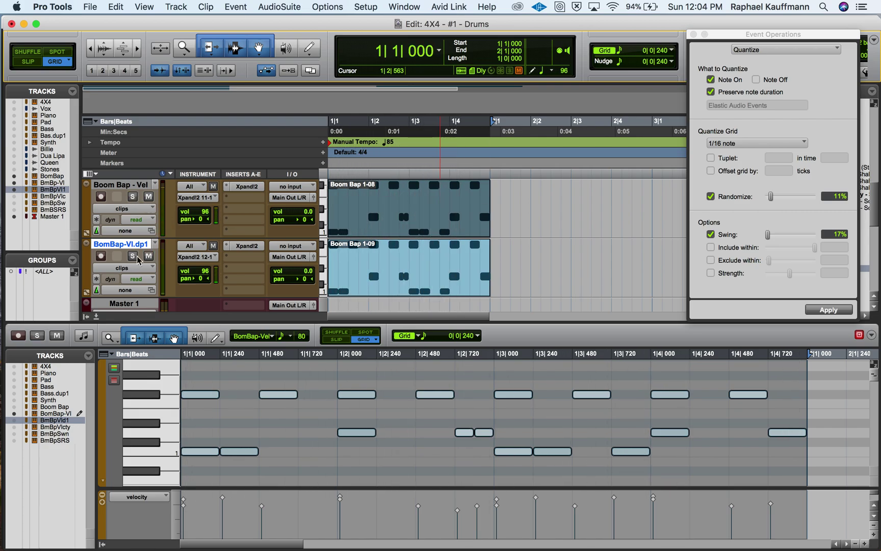
- Solo the BomBap-Vl.dp1 track, select its Boom Bap 1-09 clip and listen to the quantized groove
left_click(133, 255)
left_click(388, 295)
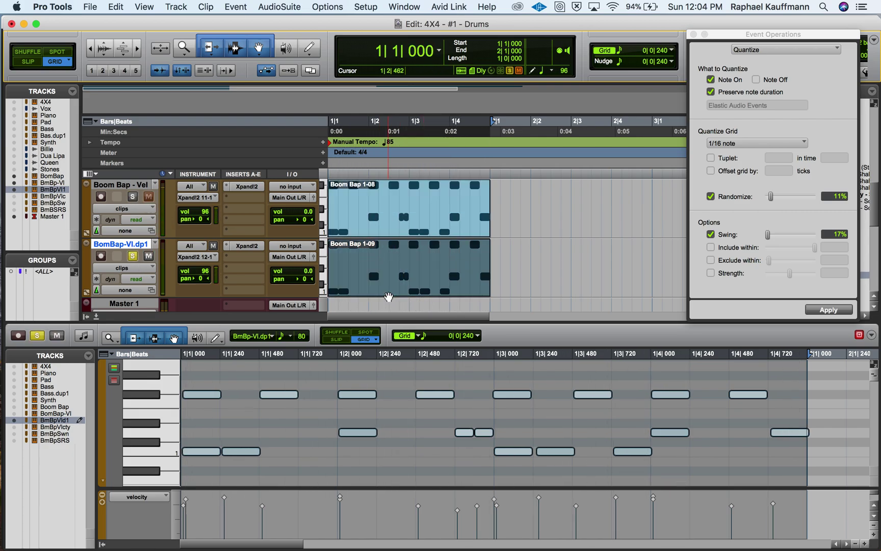
key("space")
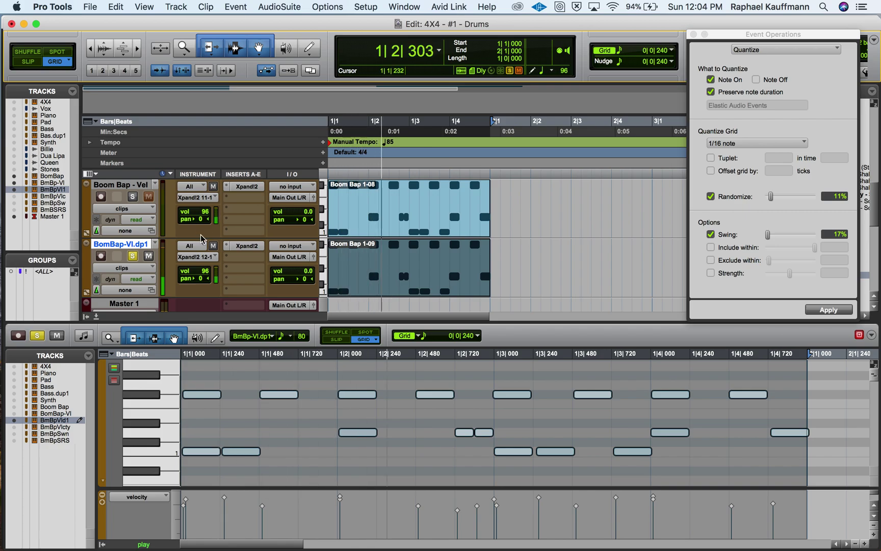
key("space")
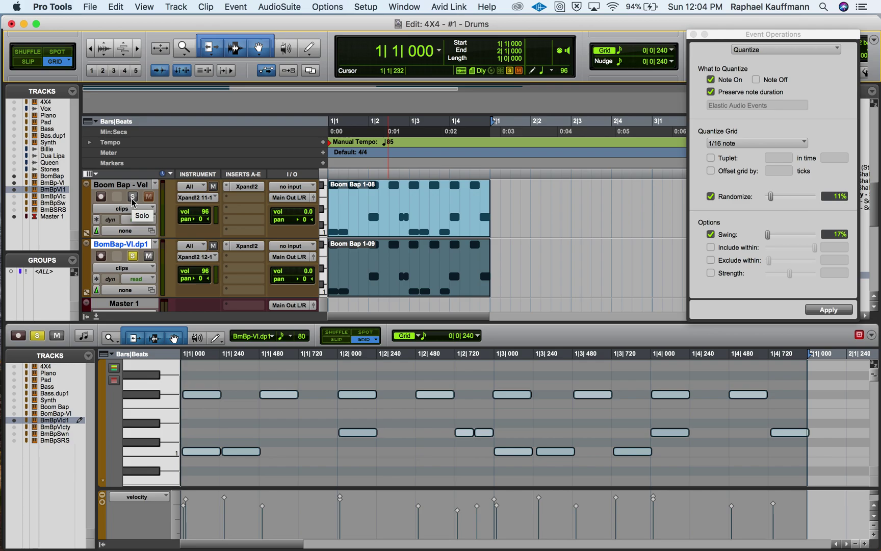
- Solo the Boom Bap - Vel track as well and listen to both drum tracks together
left_click(133, 199)
key("space")
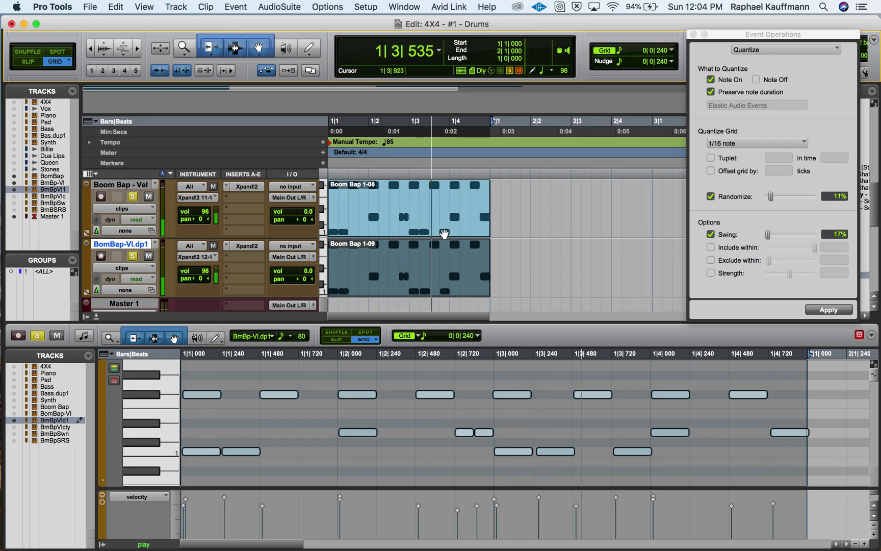
key("space")
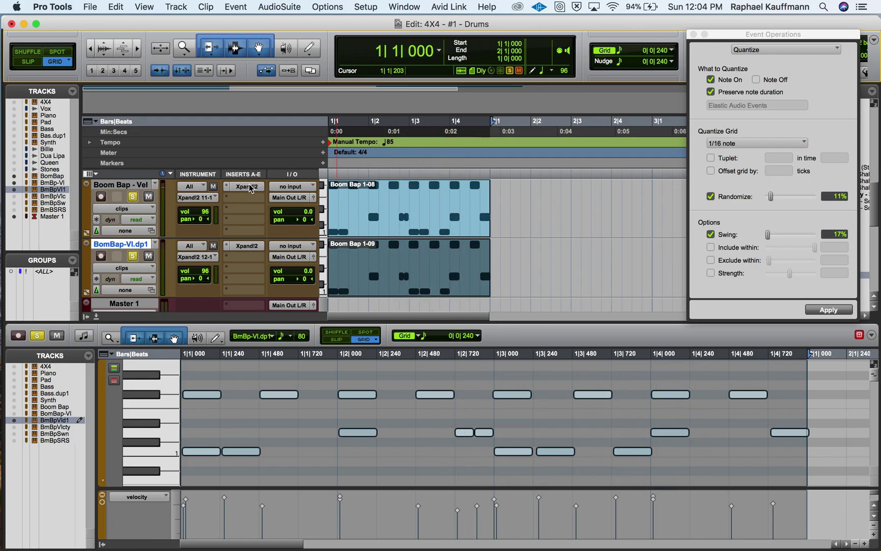
- Turn off solo on both drum tracks and mute the Boom Bap - Vel track
left_click(132, 196)
left_click(132, 255)
left_click(148, 197)
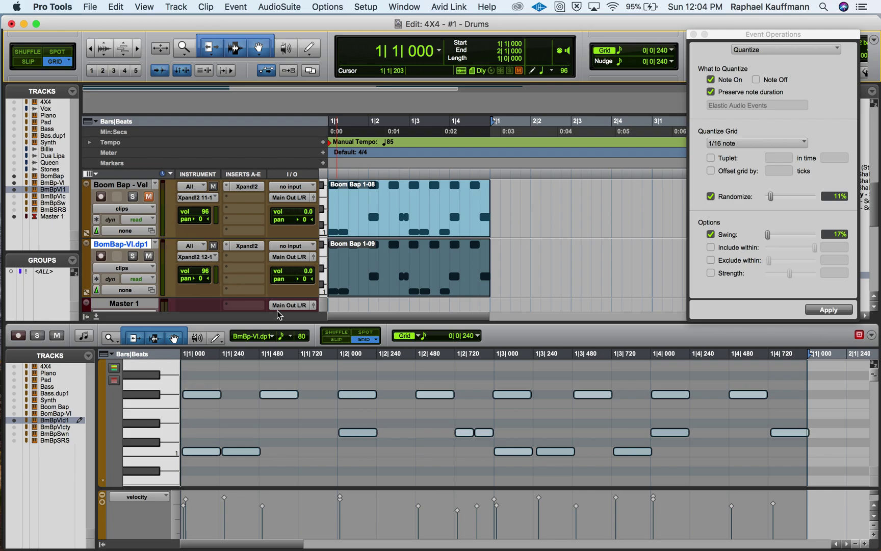
- Switch to QuickTime Player, quit it and enter "Quantizing for Humani" as the name for saving the screen recording
key("super+Tab")
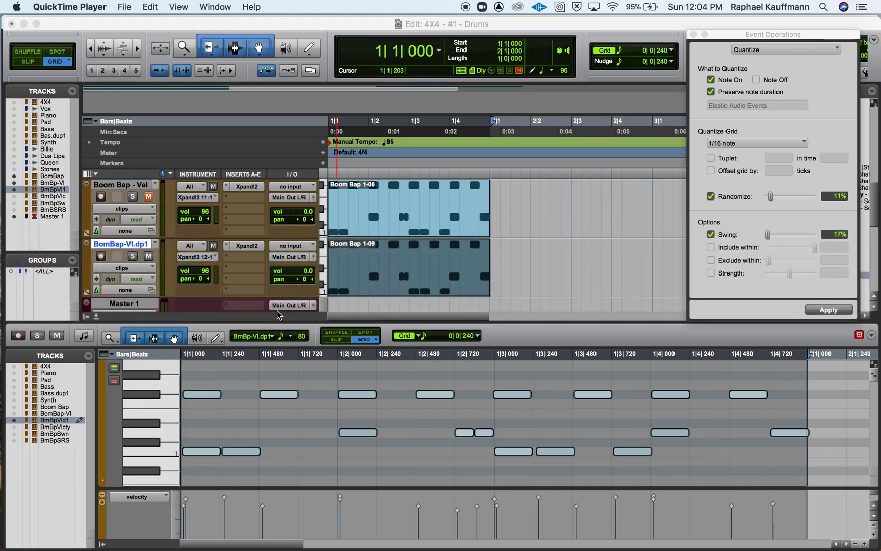
key("super+q")
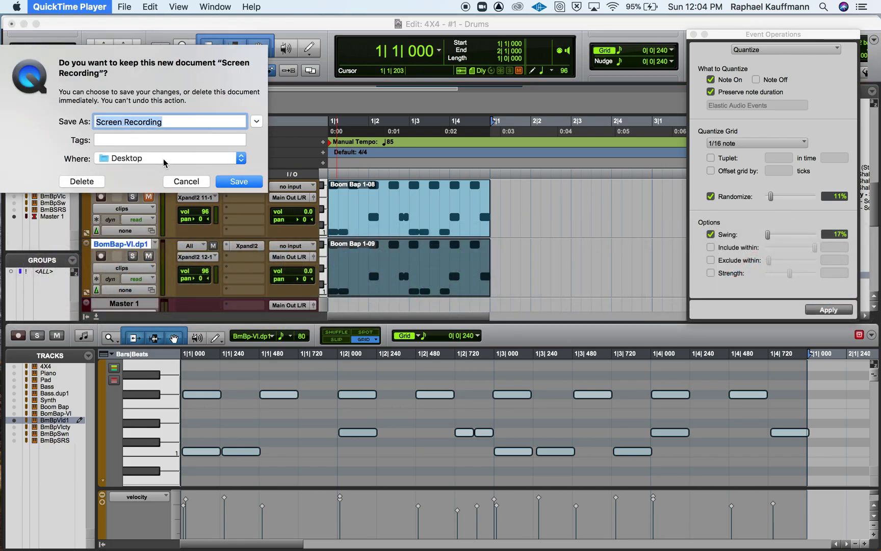
type("Quantizing")
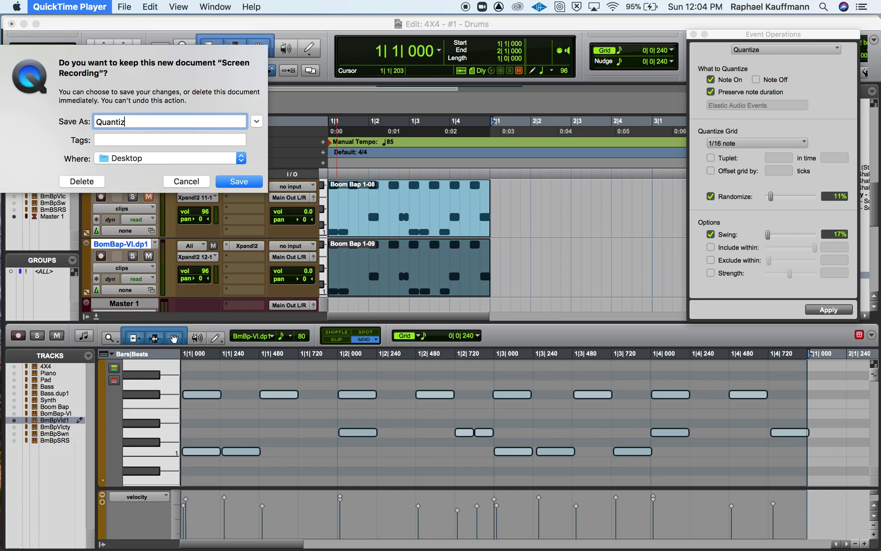
type(" for Humani")
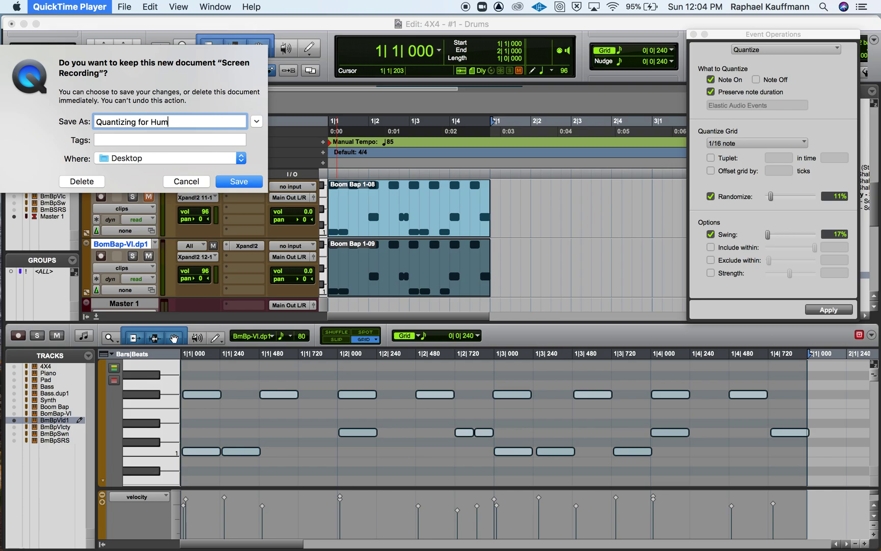